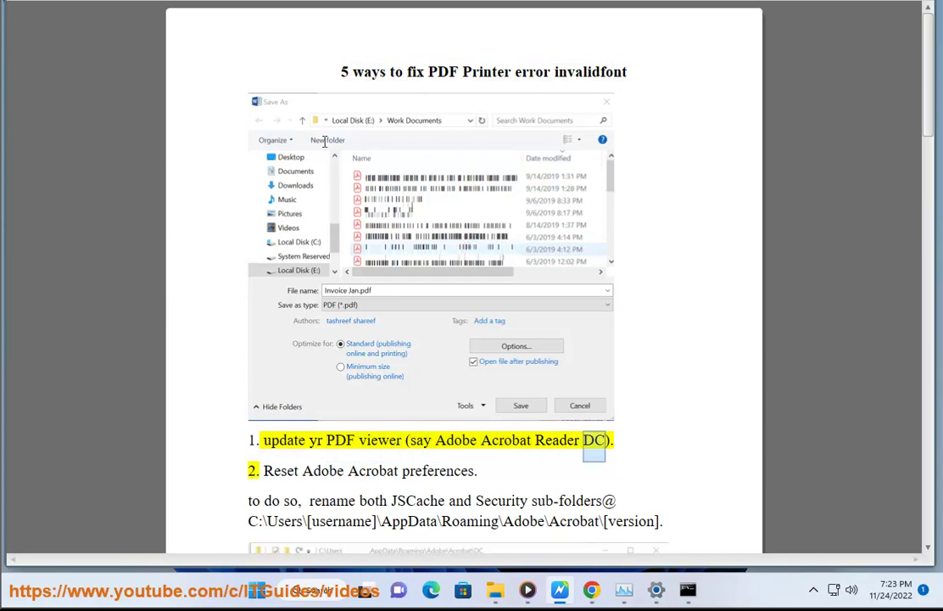
Open Adobe Acrobat from Windows search and check the program for updates.
click(323, 599)
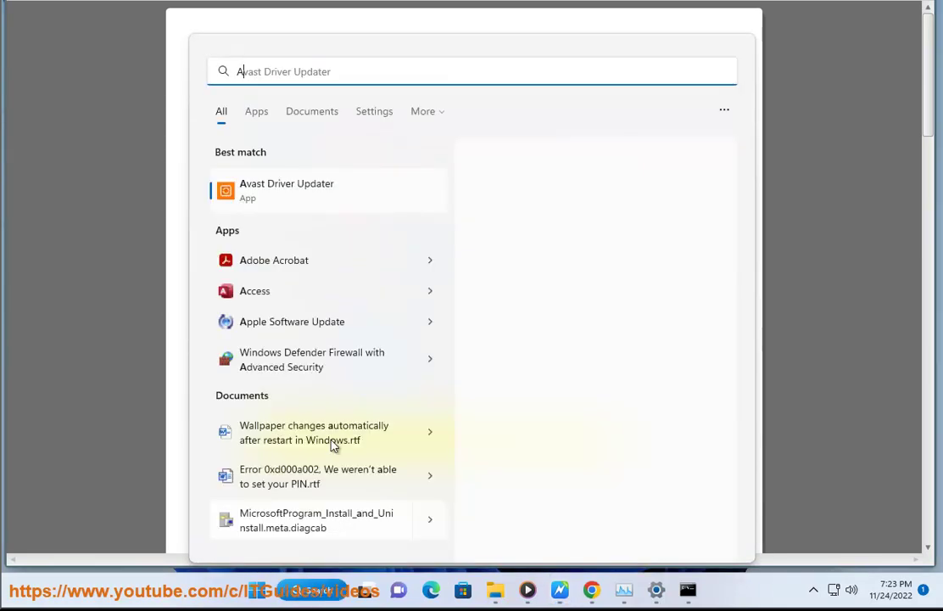
click(298, 266)
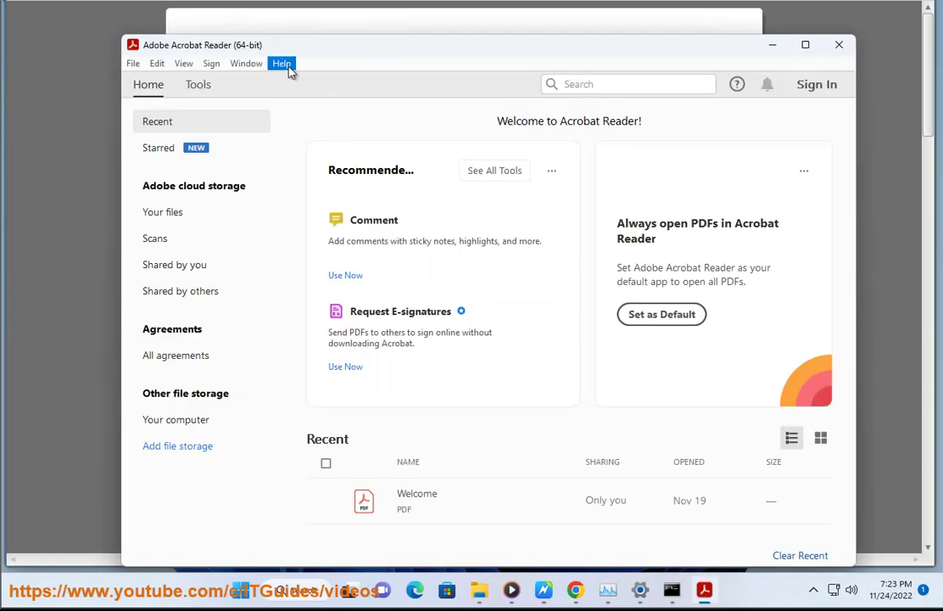
click(285, 66)
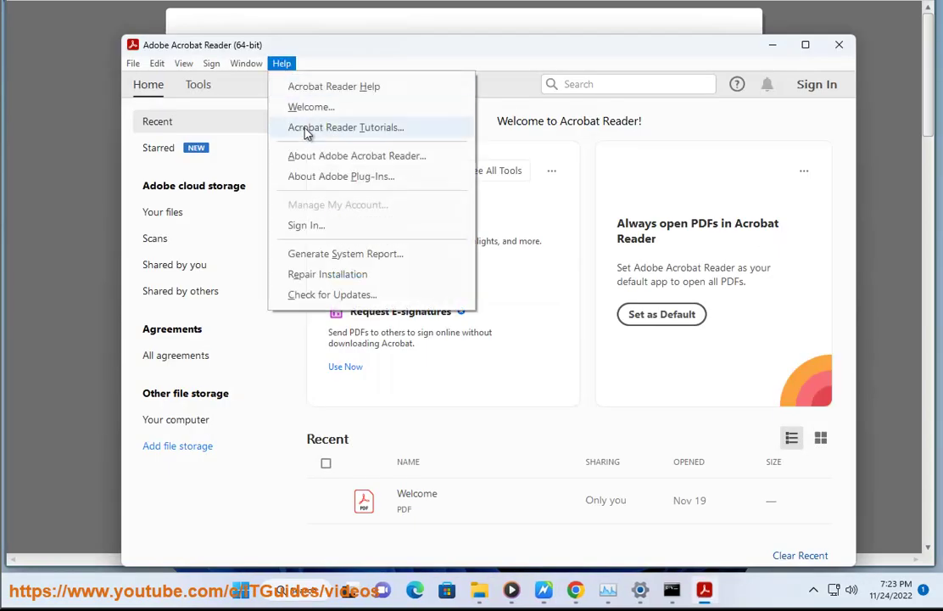
click(353, 294)
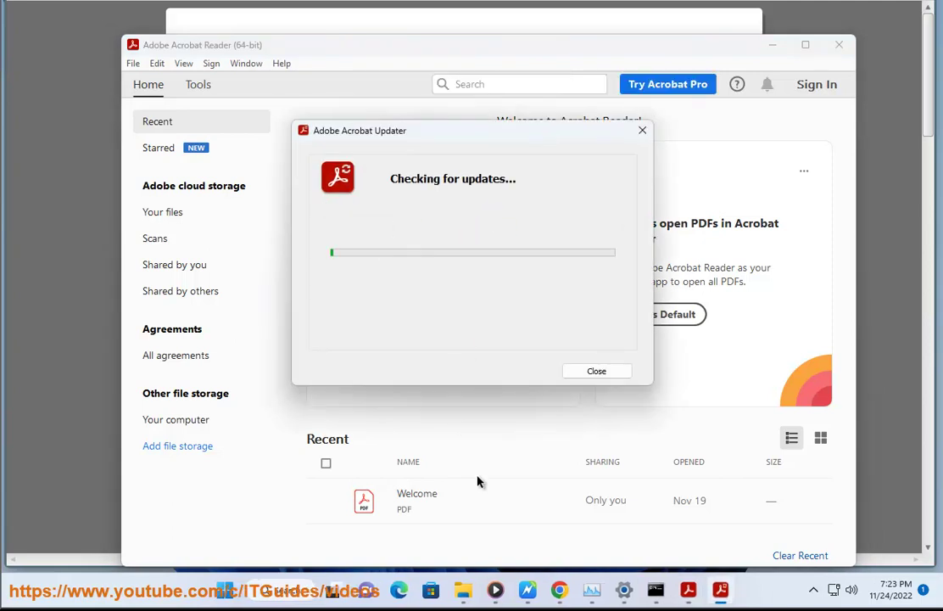
Switch back to the guide document and read the instructions for resetting Adobe Acrobat preferences.
click(528, 589)
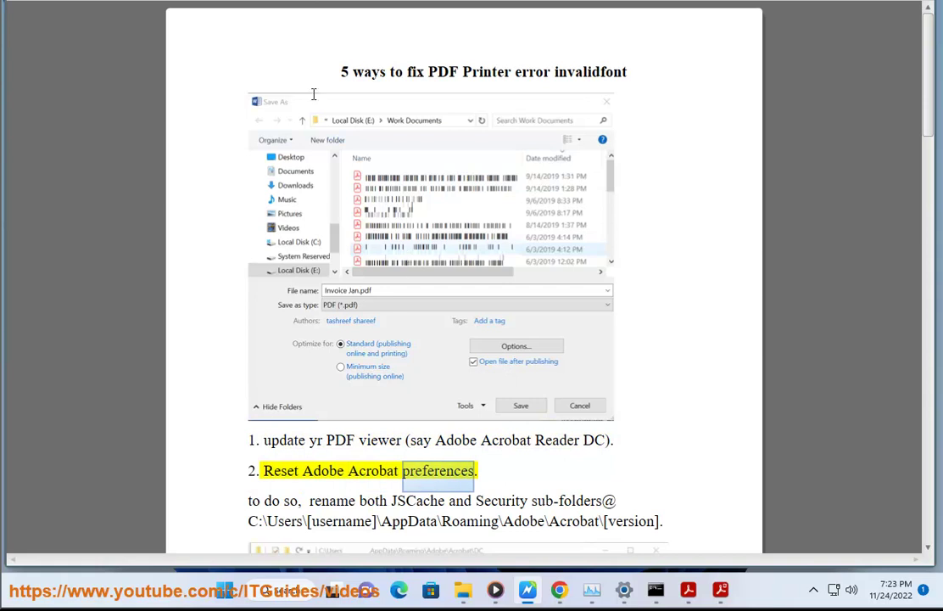
scroll(414, 287, down, 3)
scroll(453, 390, down, 3)
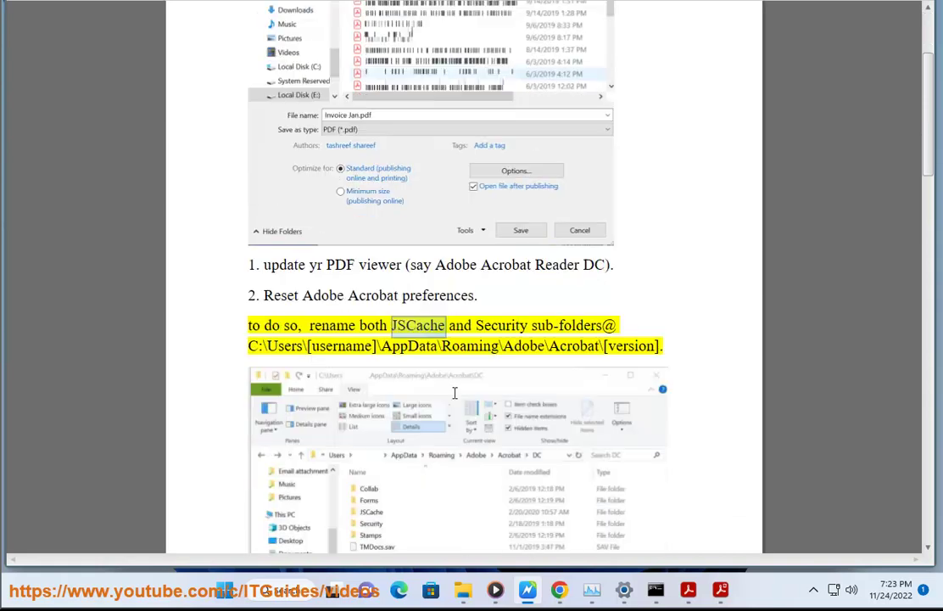
scroll(424, 537, down, 1)
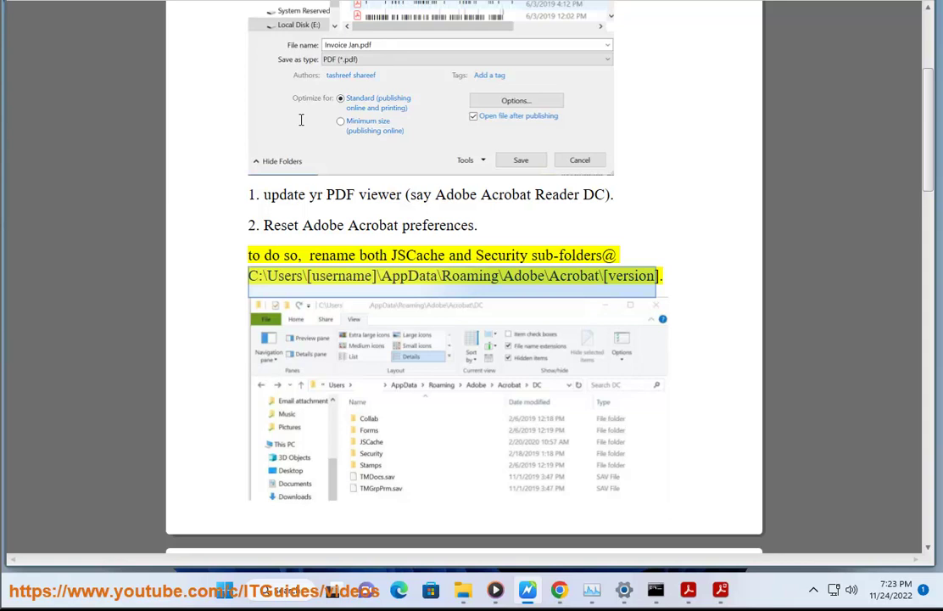
scroll(279, 51, down, 2)
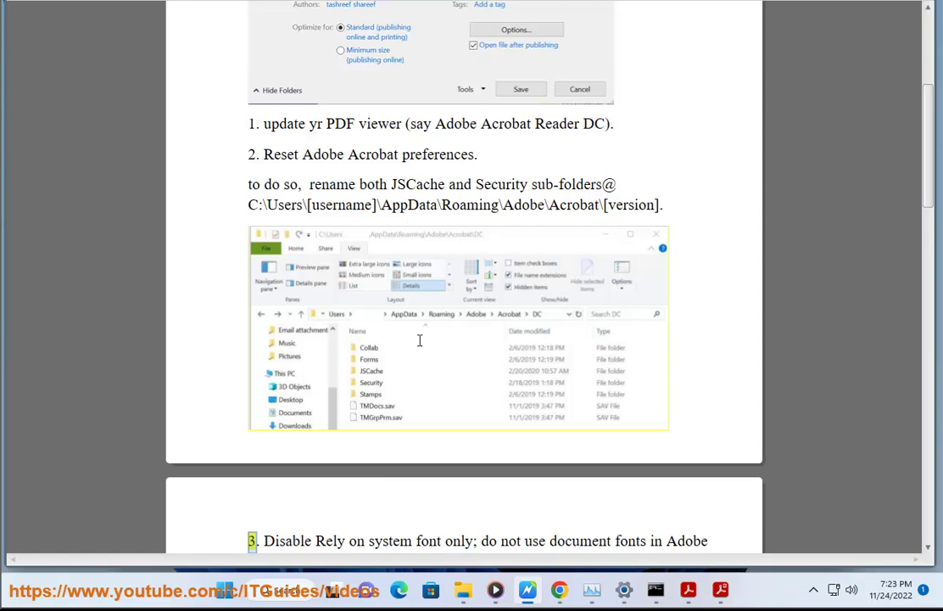
Open a File Explorer window and browse to C:\Users\TEST2\AppData.
key(super+e)
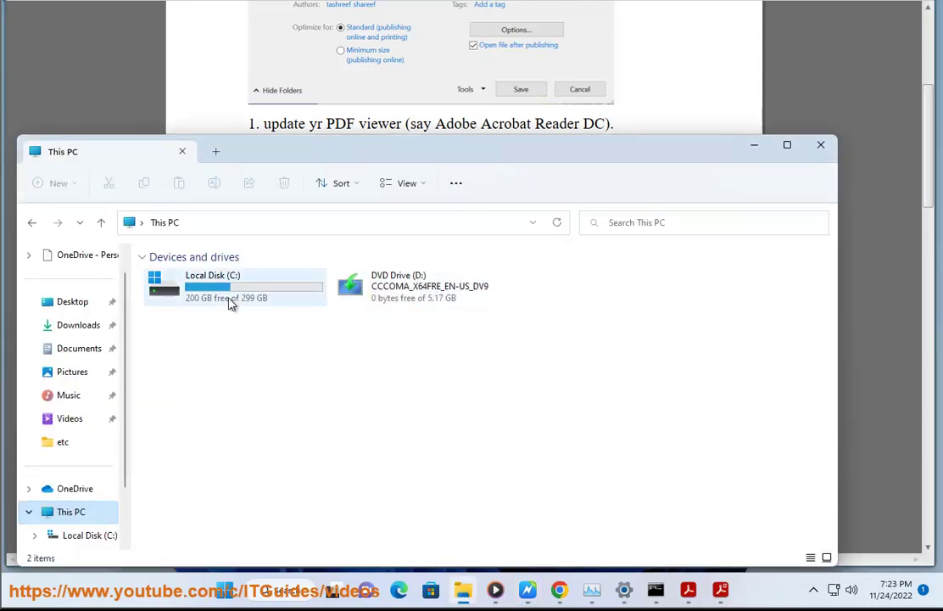
double_click(231, 304)
scroll(178, 508, down, 2)
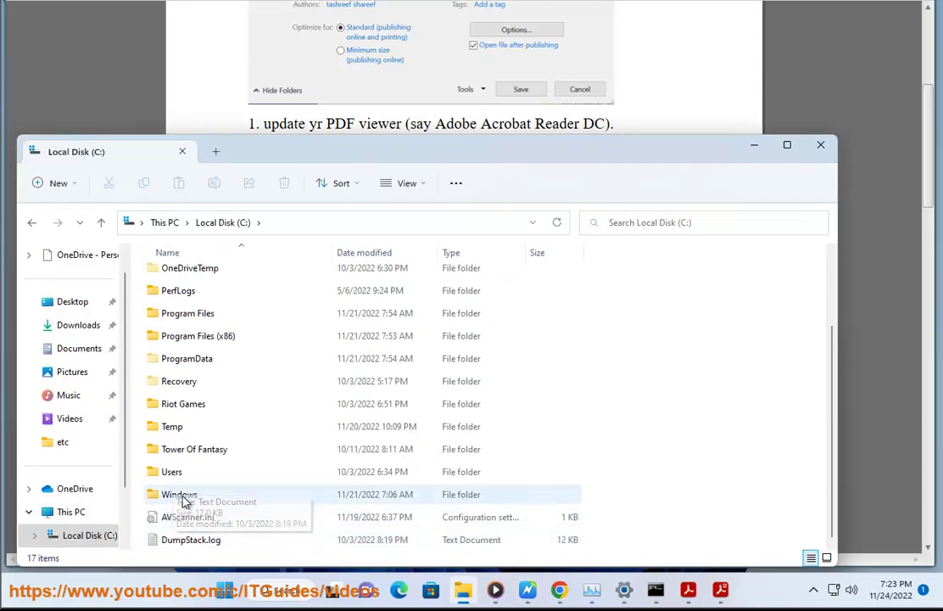
double_click(184, 474)
double_click(185, 322)
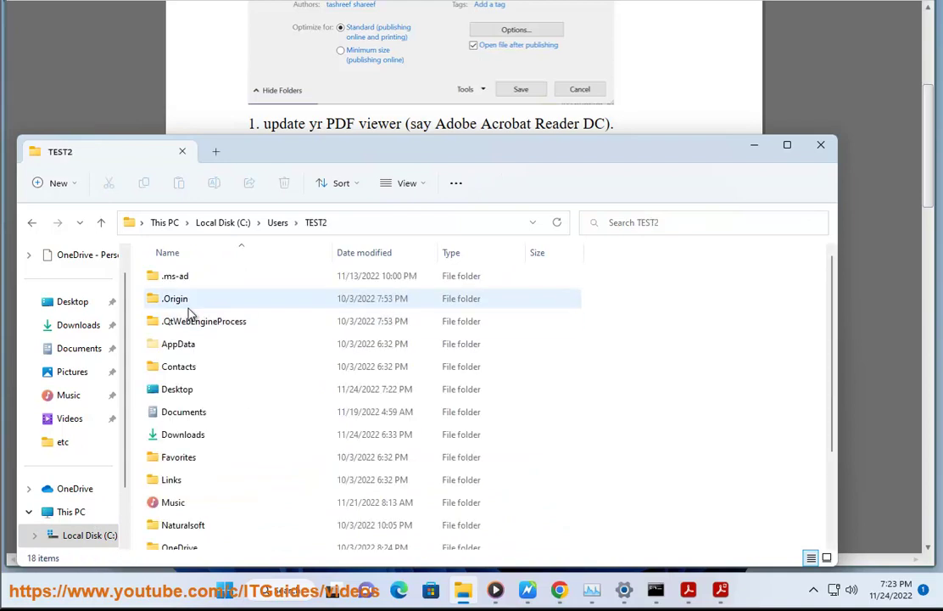
double_click(195, 344)
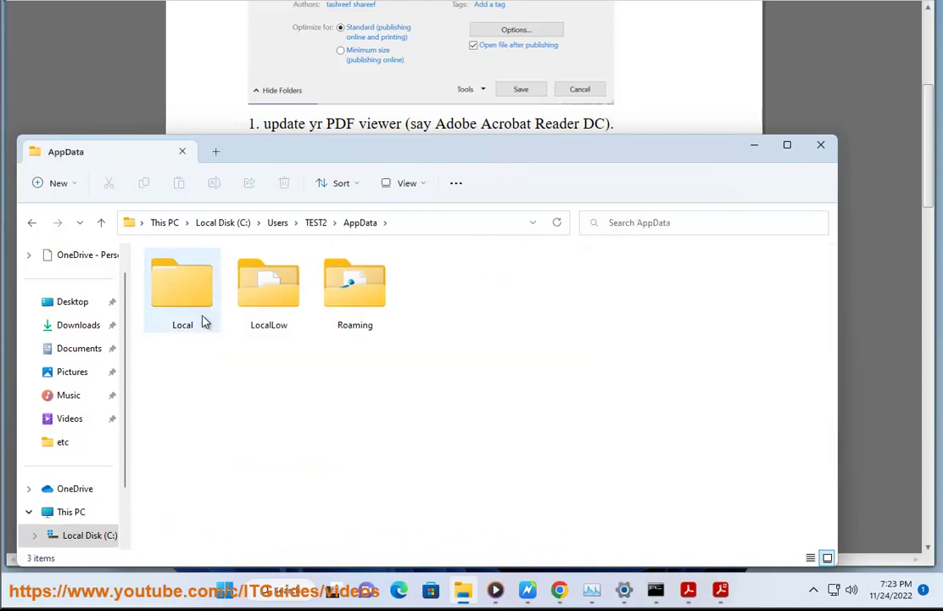
Recheck the Acrobat preferences path in the guide document and open the Roaming folder inside AppData.
click(463, 590)
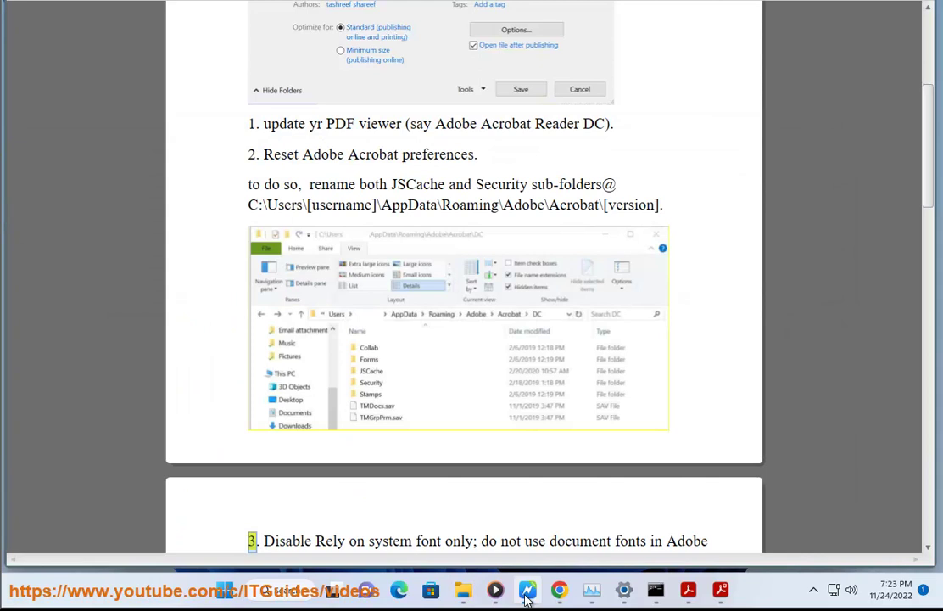
click(526, 597)
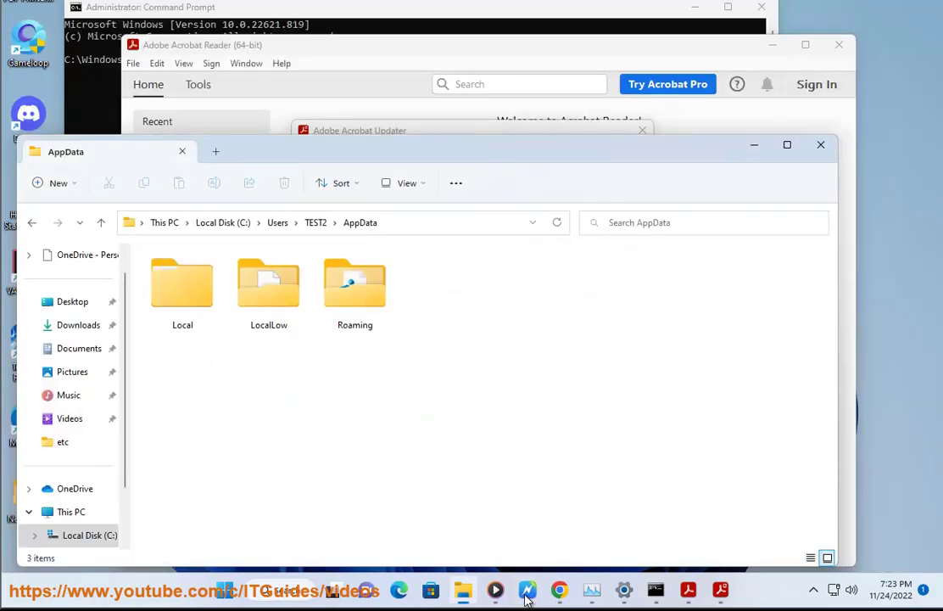
click(526, 597)
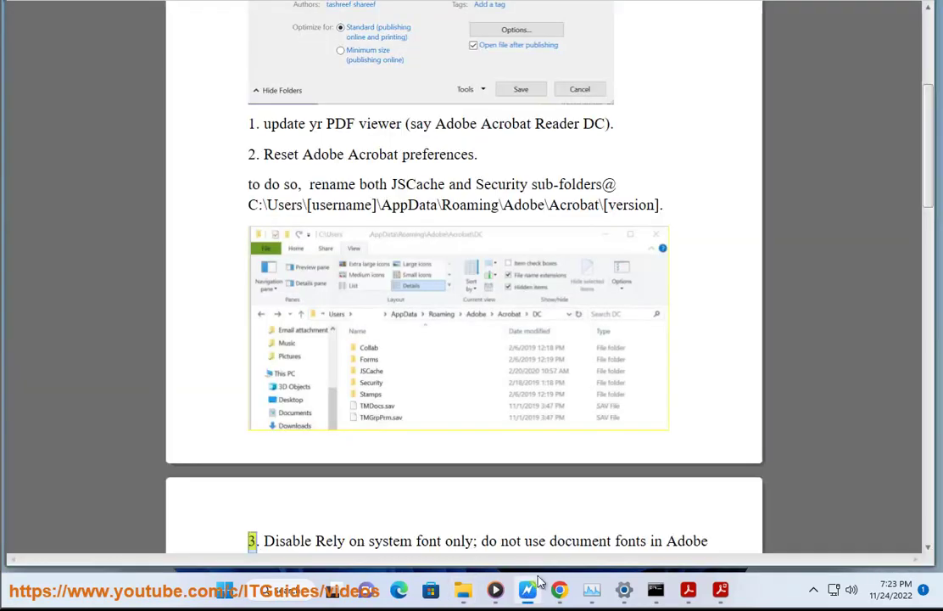
click(463, 590)
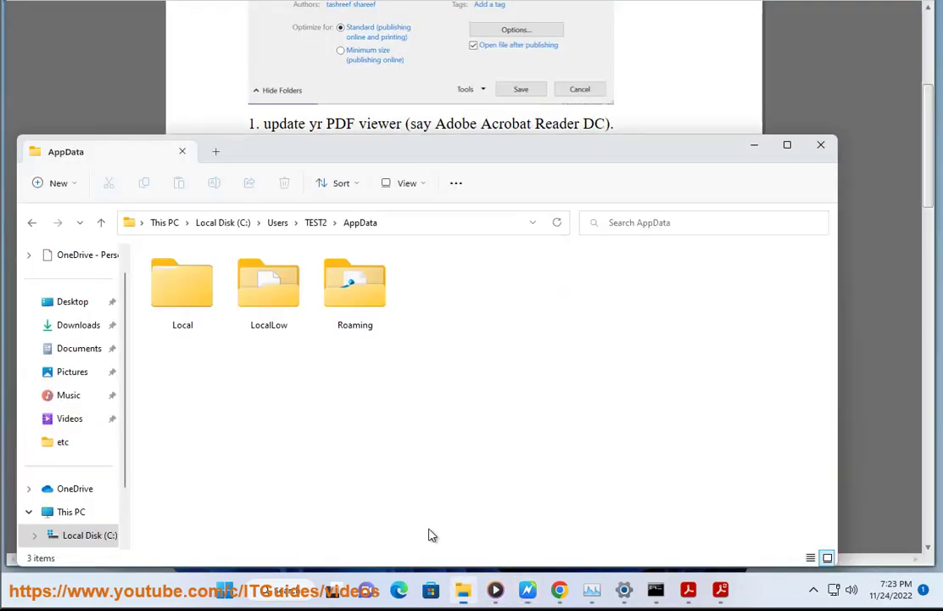
double_click(358, 310)
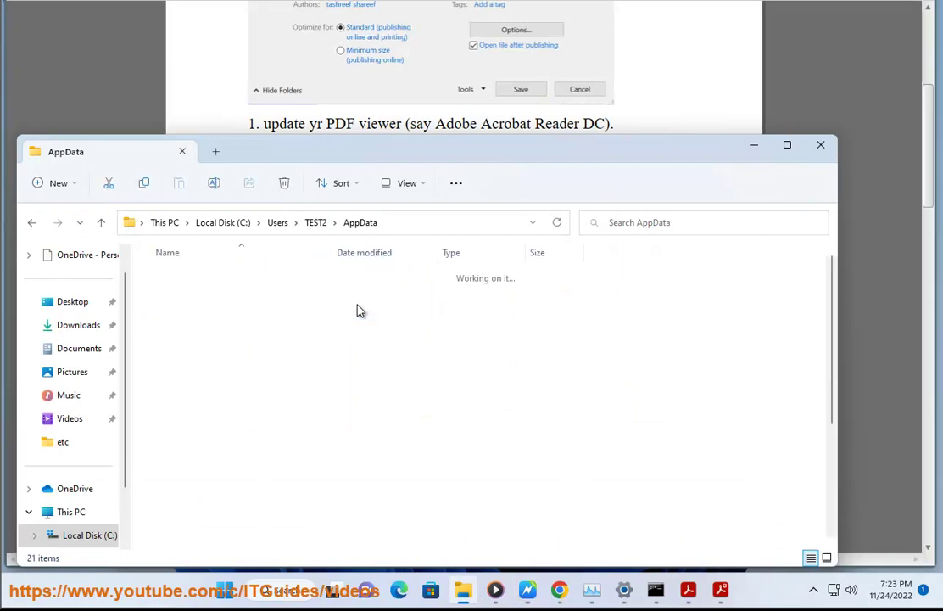
click(526, 589)
click(526, 594)
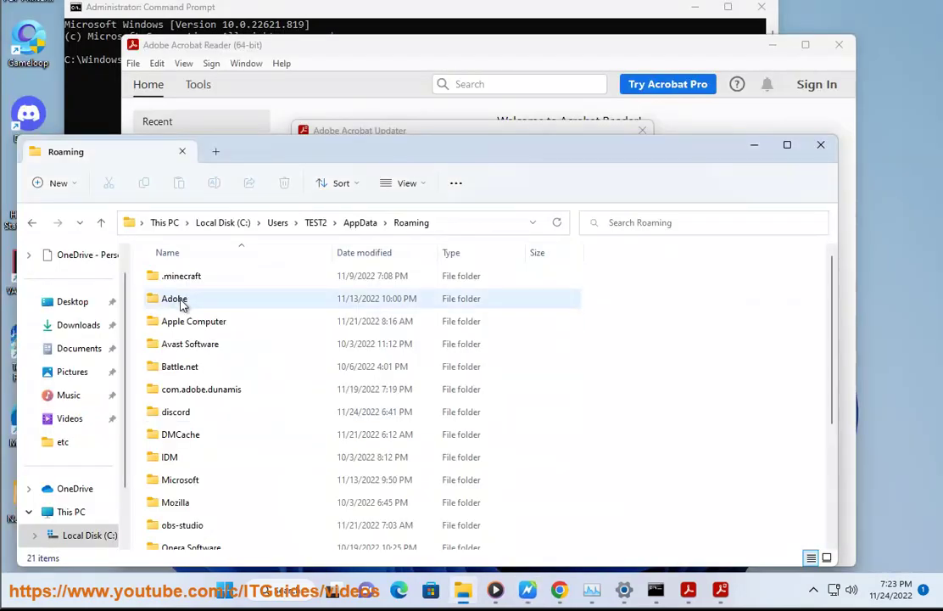
Go from Roaming through Adobe and Acrobat into the DC folder, rechecking the path in the guide.
double_click(216, 301)
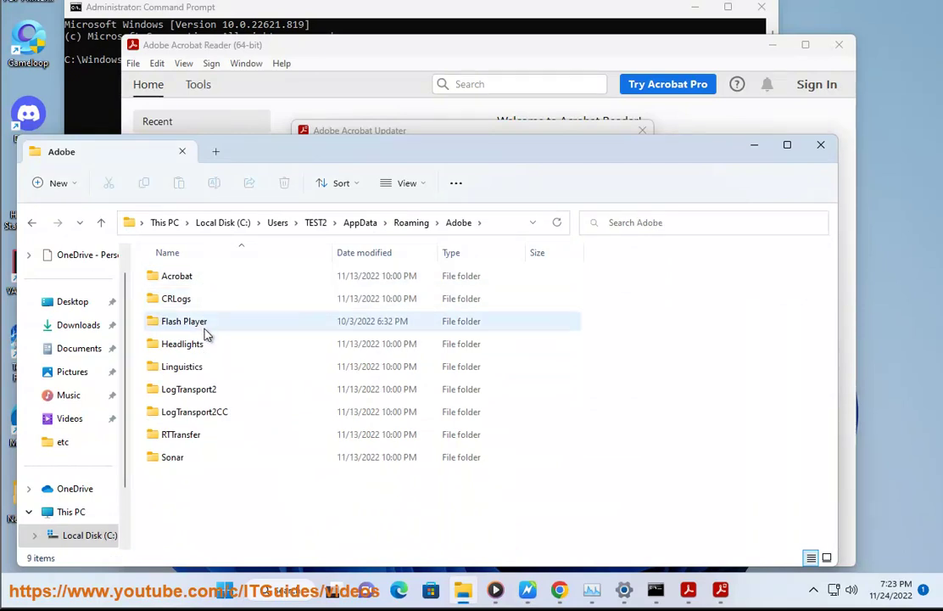
double_click(223, 282)
click(538, 589)
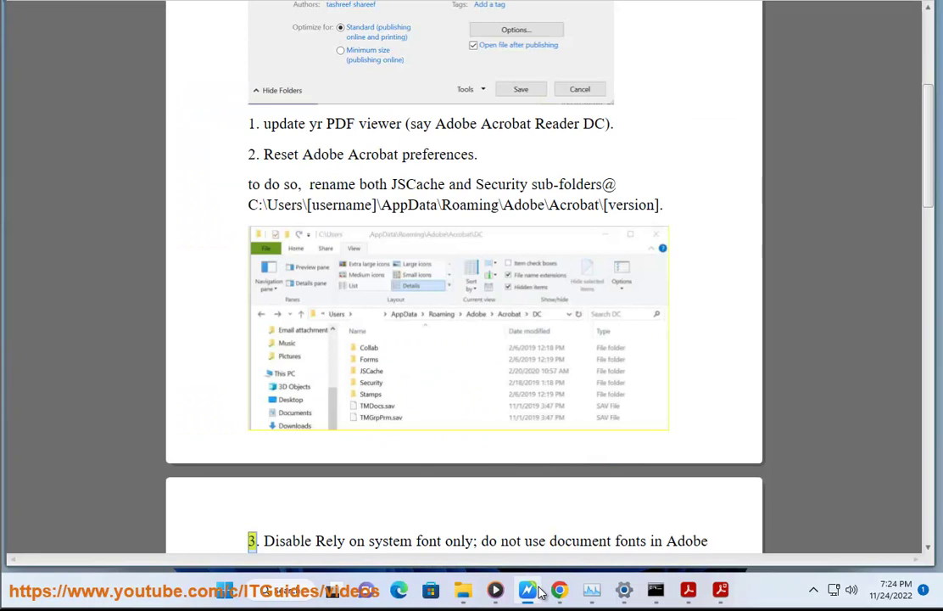
click(539, 590)
double_click(209, 279)
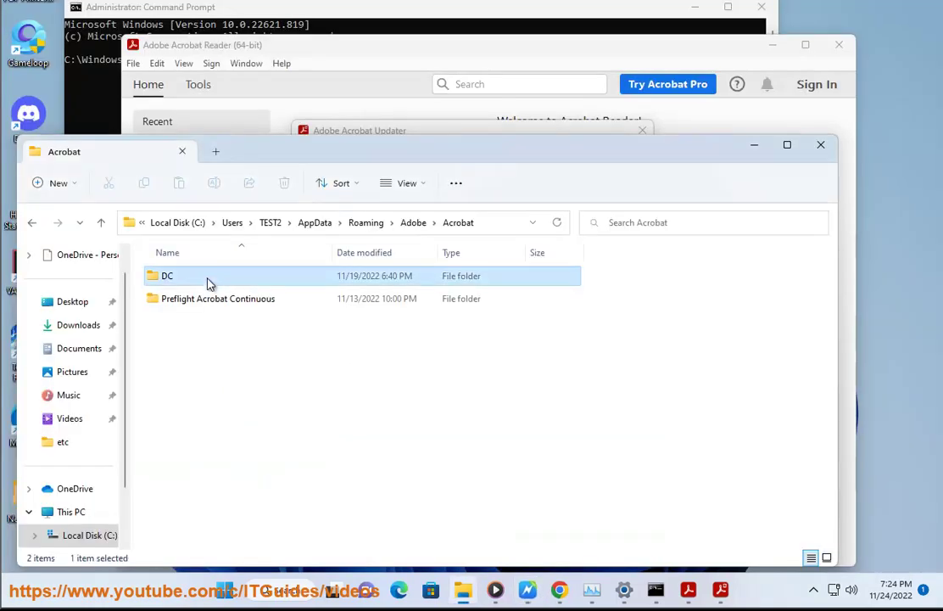
click(189, 324)
ctrl+click(195, 346)
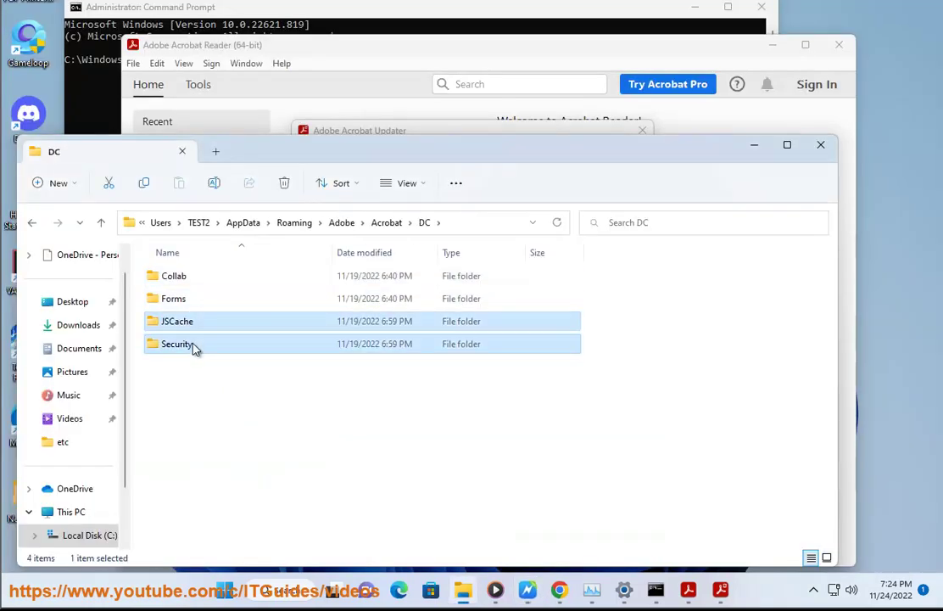
right_click(194, 325)
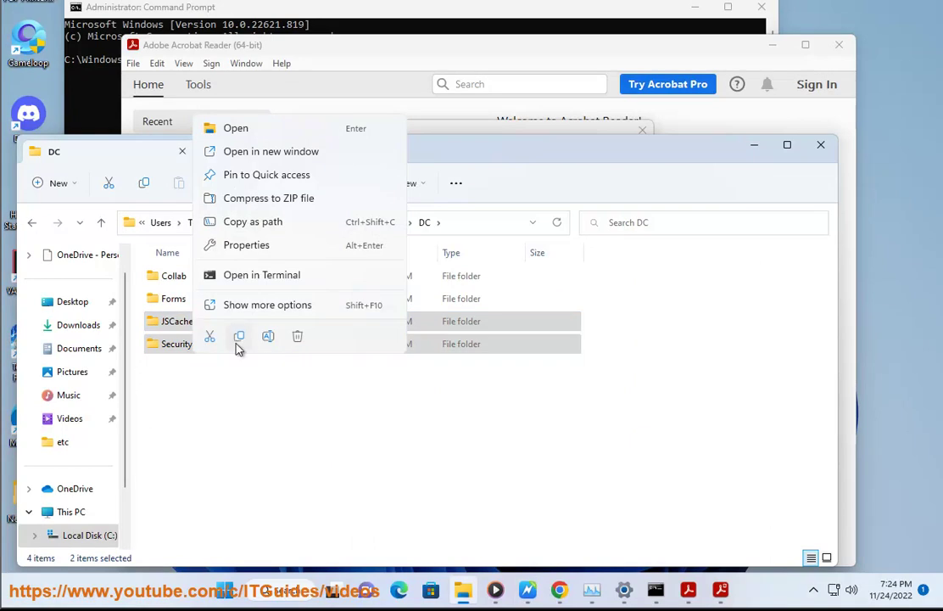
click(179, 365)
Display the DC folder's contents as large icons and select the JSCache and Security folders.
click(169, 326)
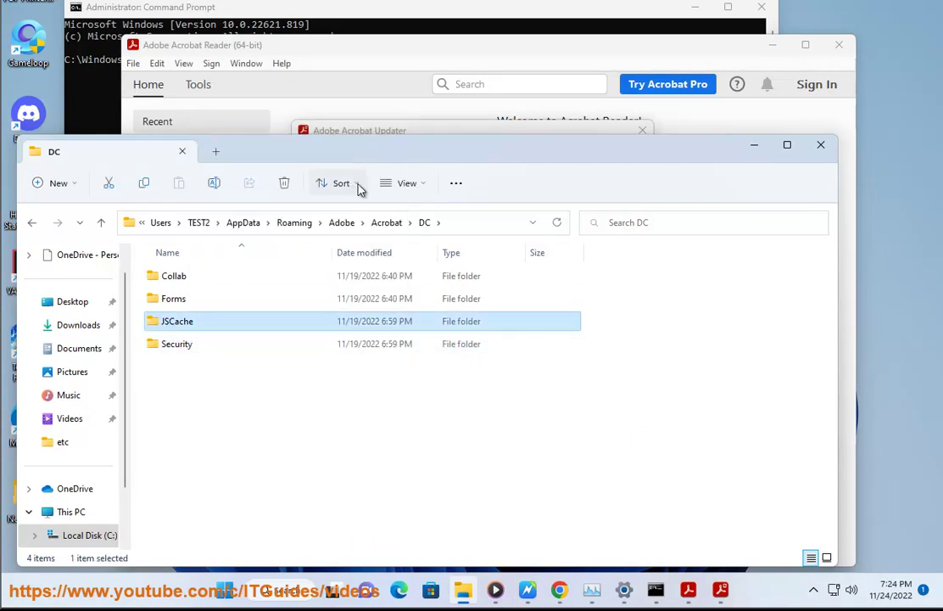
click(407, 183)
click(446, 237)
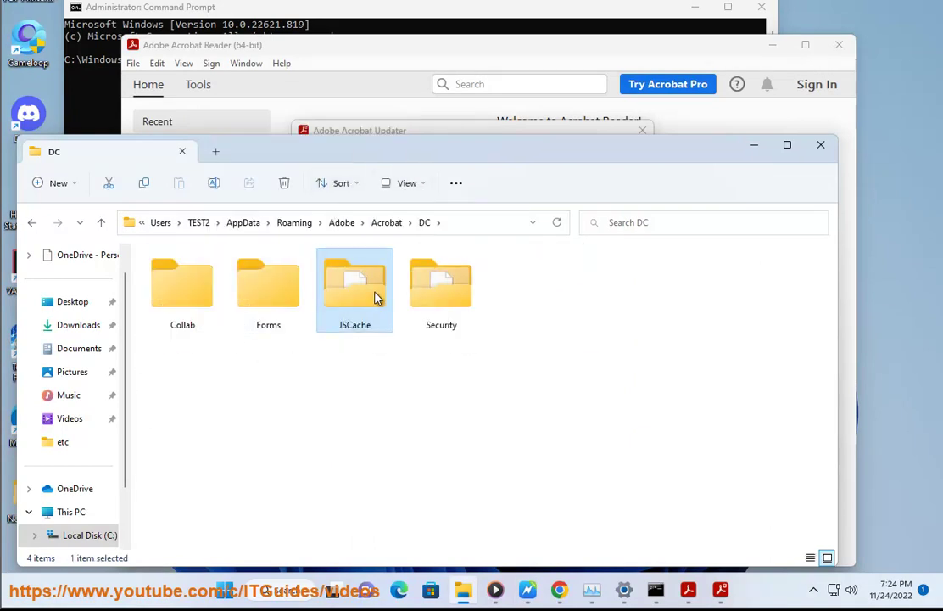
ctrl+click(438, 297)
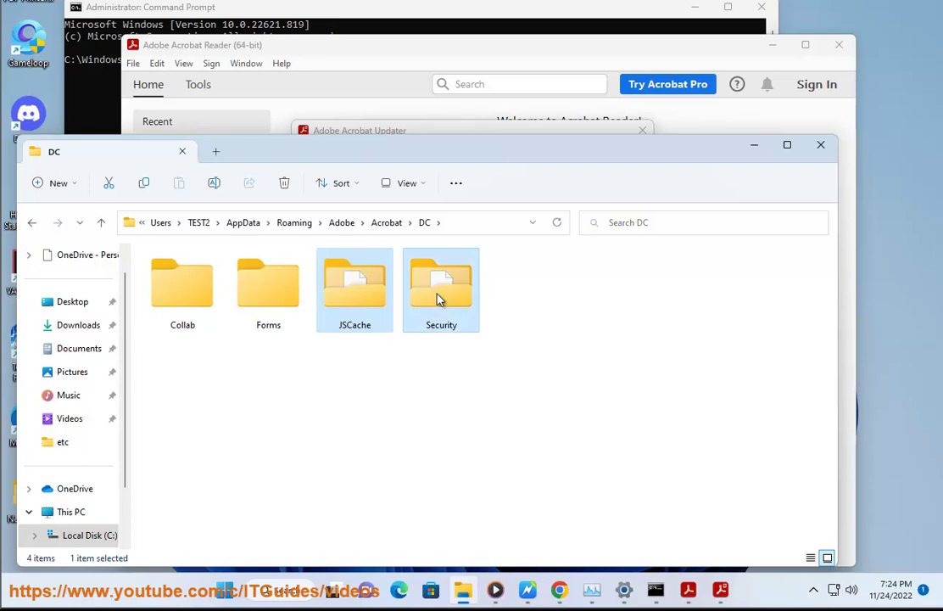
Try to rename the JSCache folder to JSCache-OLD, and reselect the JSCache and Security folders.
click(371, 309)
key(F2)
click(380, 329)
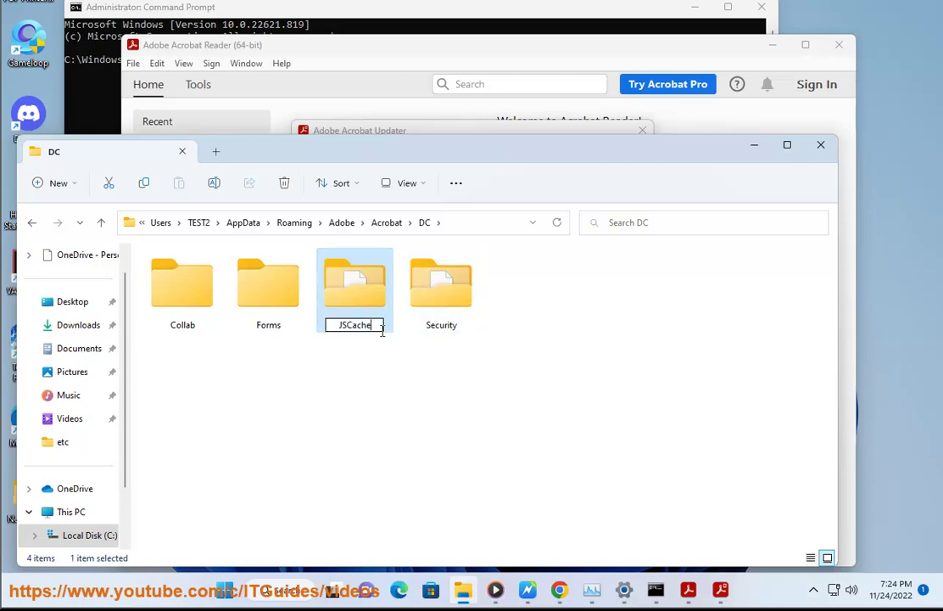
text(-old)
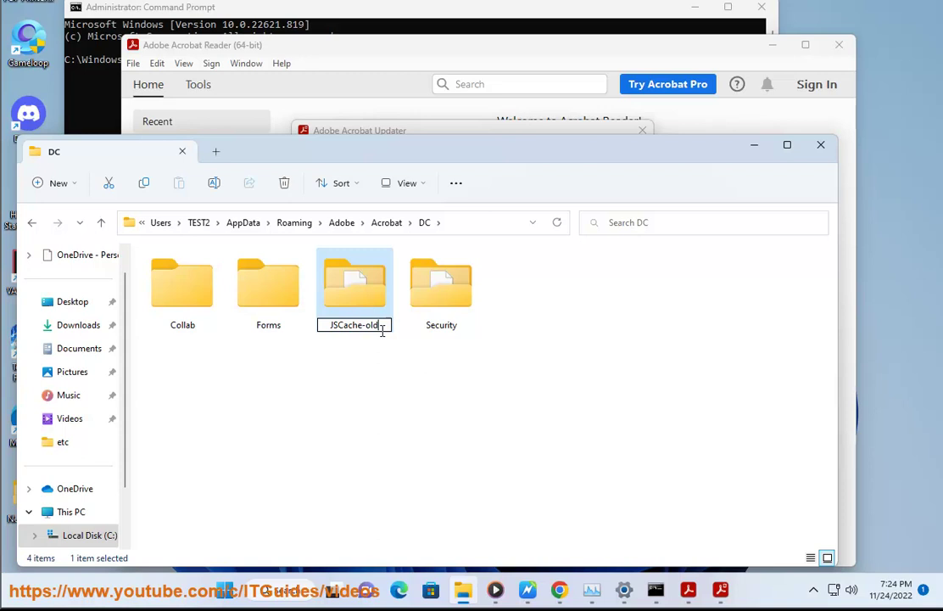
key(BackSpace)
key(BackSpace)
key(BackSpace)
text(OLD)
key(Escape)
drag(493, 331, 326, 284)
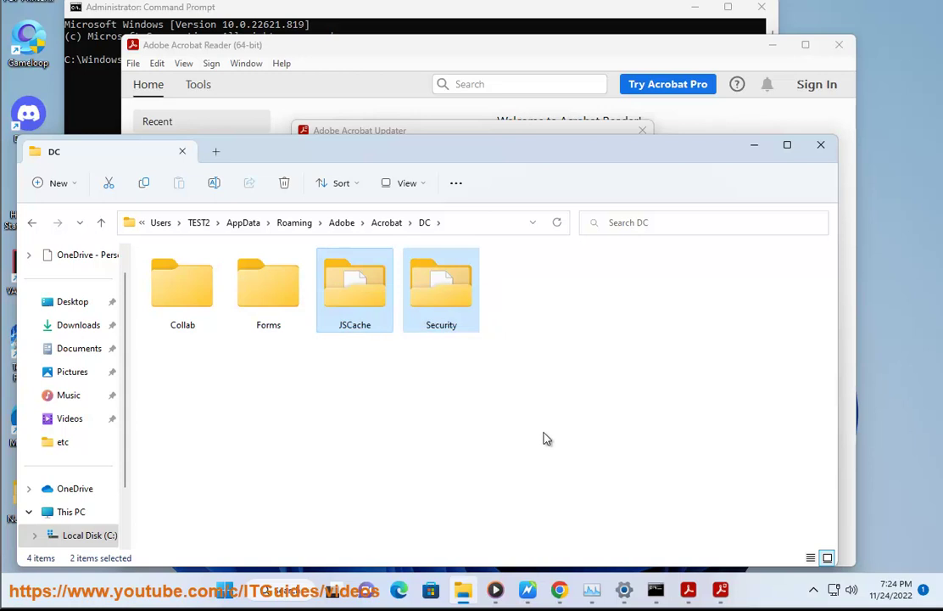
Return to the guide document and read step 3 about disabling reliance on system fonts only in Adobe PDF settings.
click(527, 589)
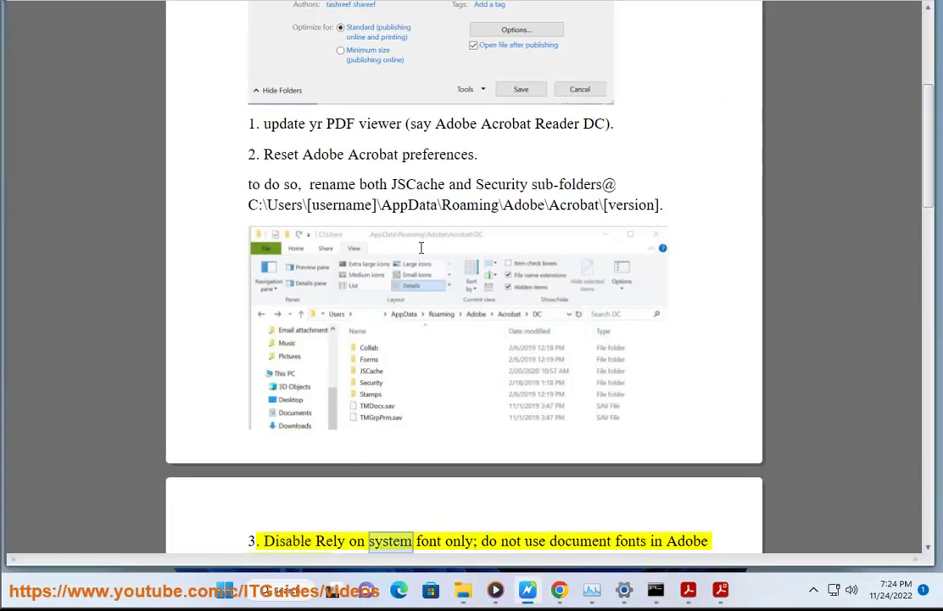
scroll(423, 253, down, 4)
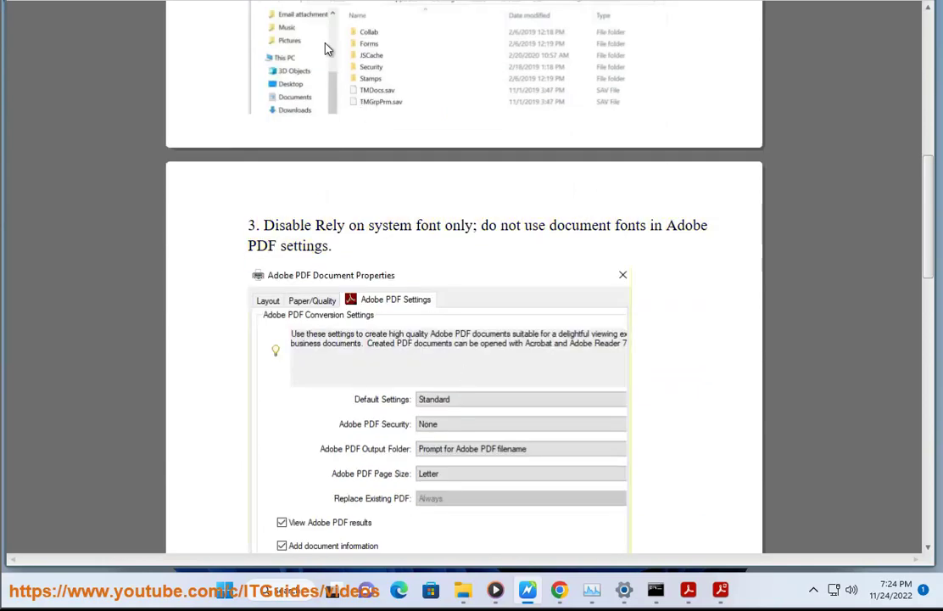
Close the Adobe Acrobat Updater and decline making Adobe Acrobat the default PDF application.
click(720, 591)
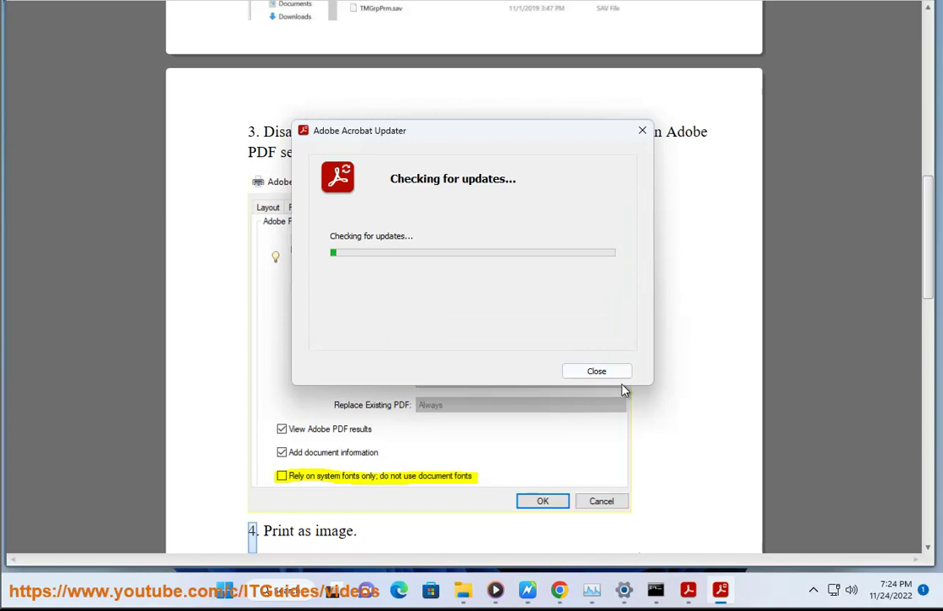
click(595, 370)
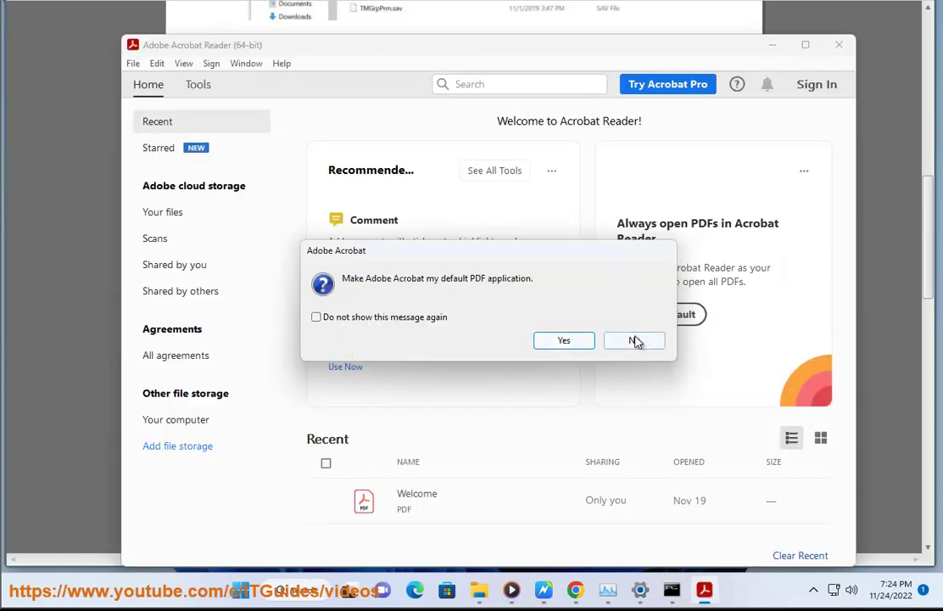
click(636, 343)
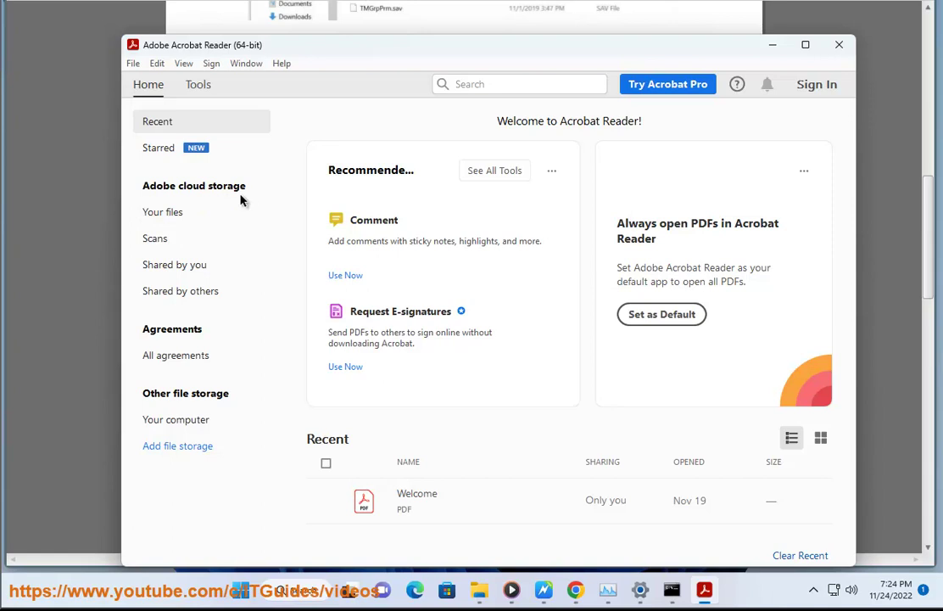
key(super+p)
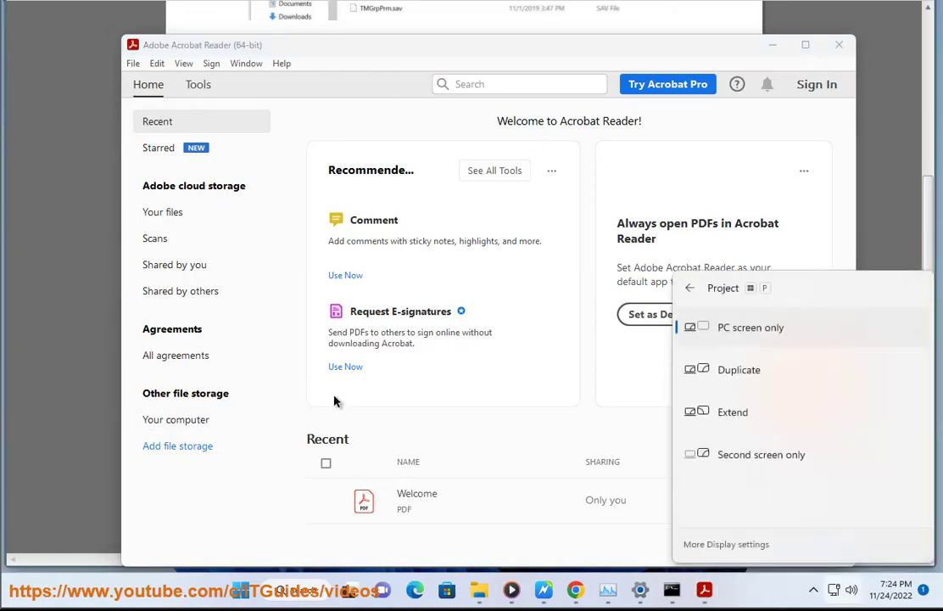
Maximize the Acrobat Reader window showing the Welcome PDF and cancel the request for e-signatures.
click(583, 434)
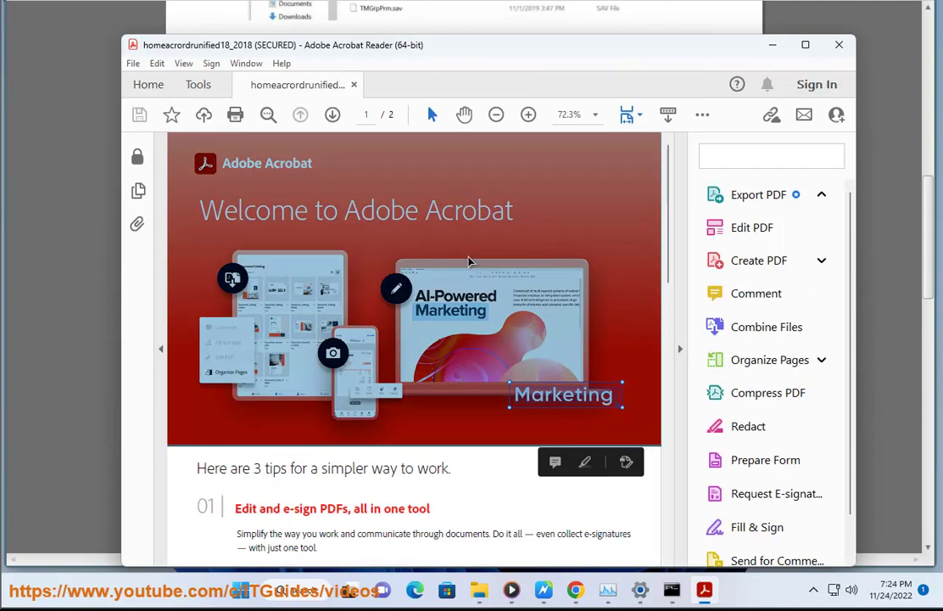
click(807, 44)
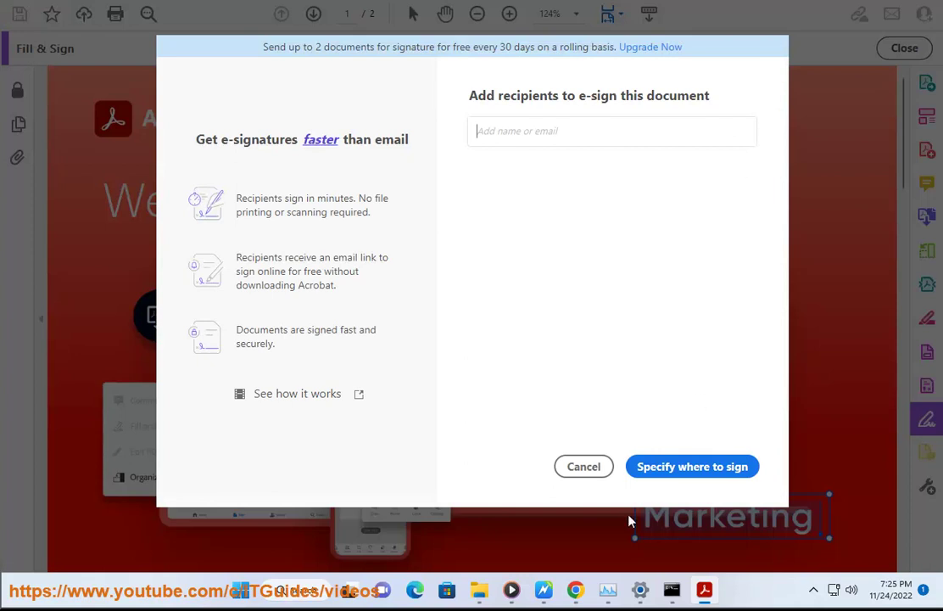
click(584, 466)
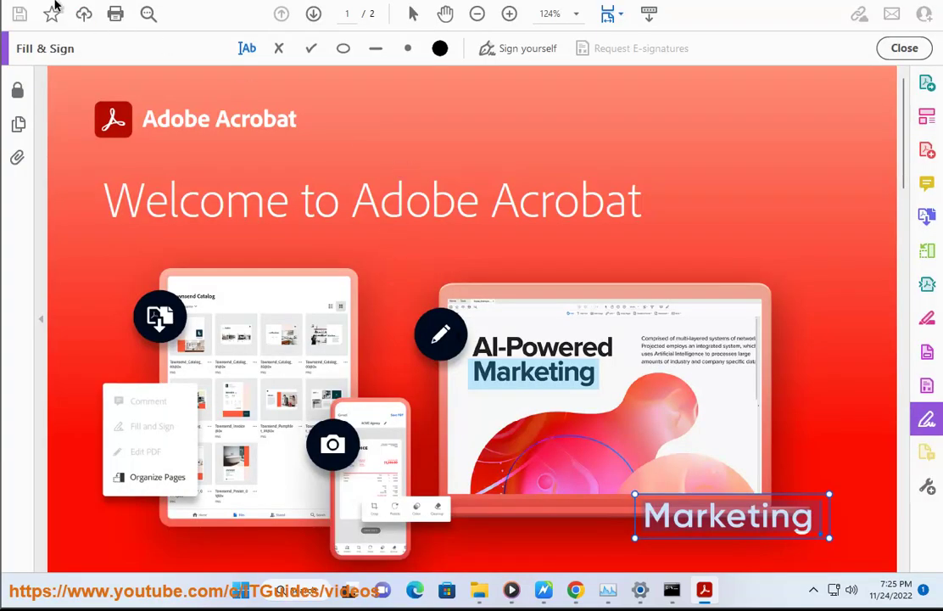
Open the print settings for the Welcome PDF, inspect the advanced Print As Image option, and compare it with step 4 of the guide.
click(17, 0)
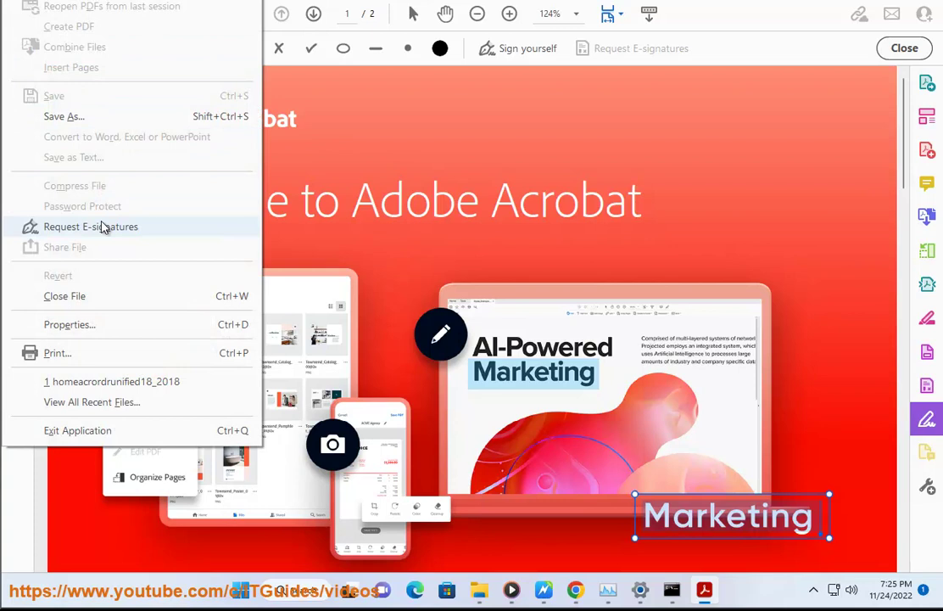
click(102, 353)
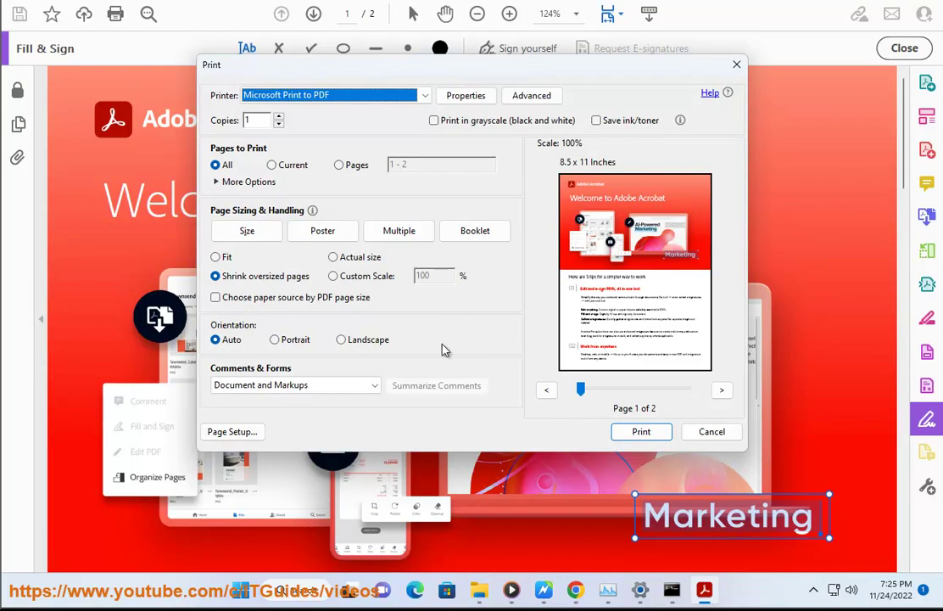
click(534, 97)
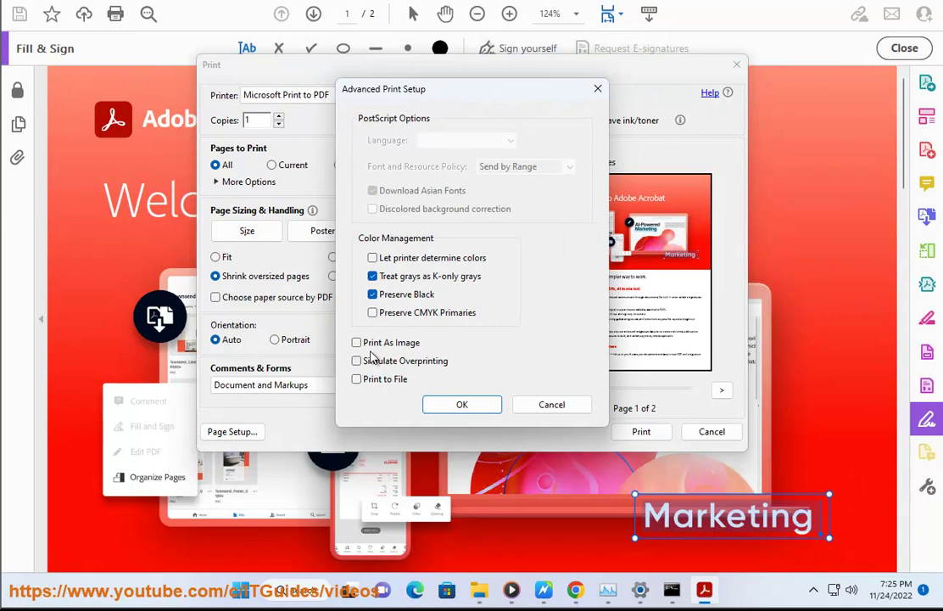
click(550, 405)
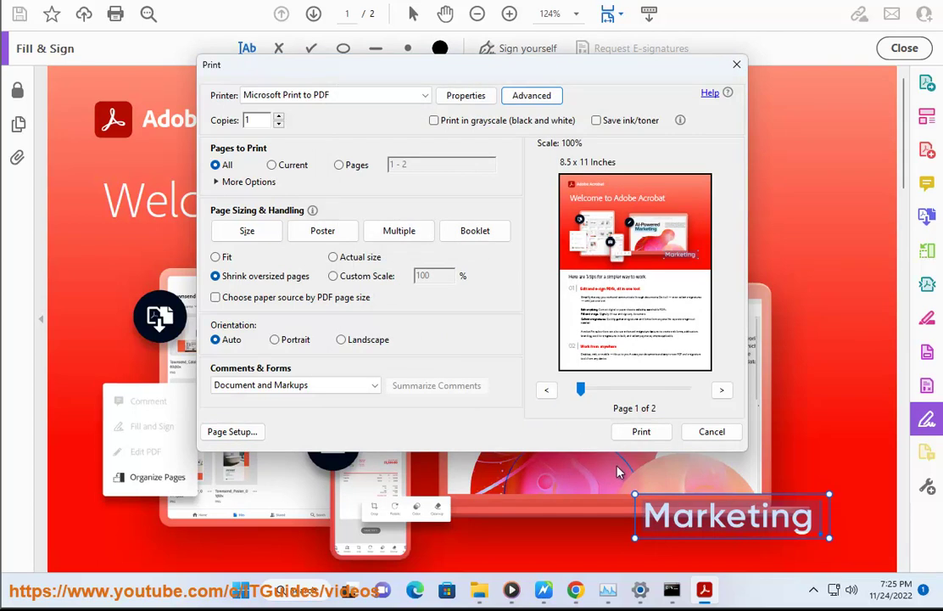
click(546, 595)
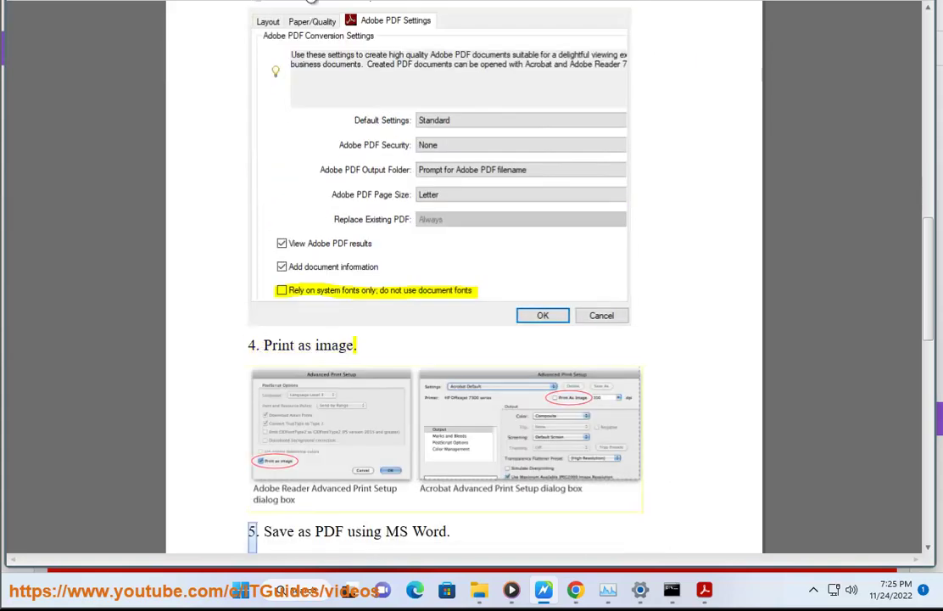
key(alt+Tab)
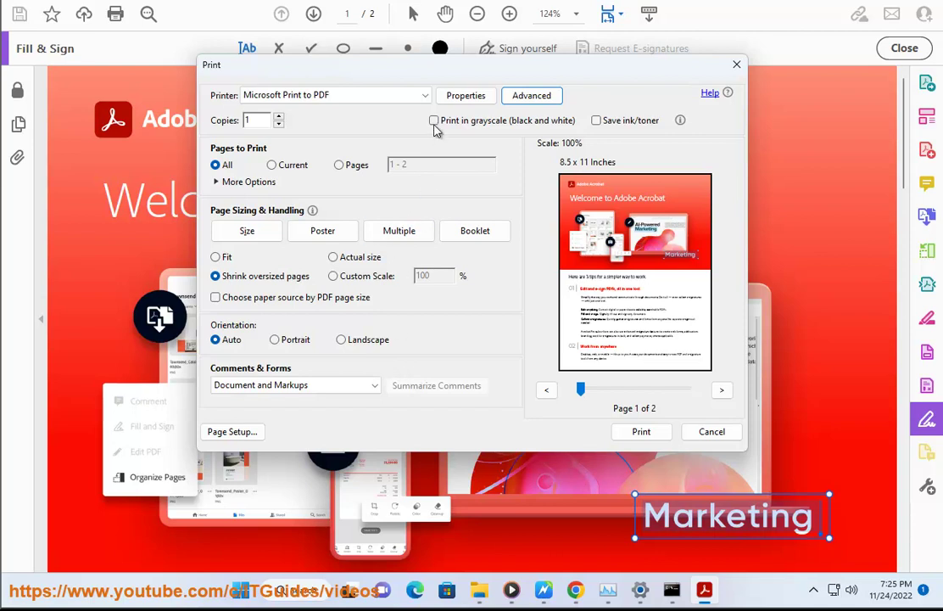
Inspect the Microsoft Print to PDF document properties and advanced options, and close the print settings without printing.
click(466, 97)
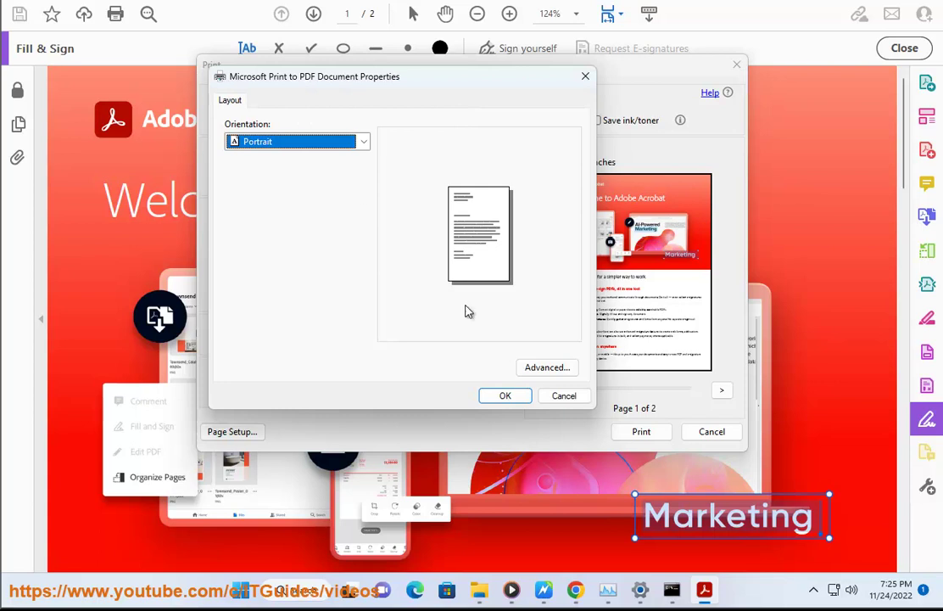
click(547, 366)
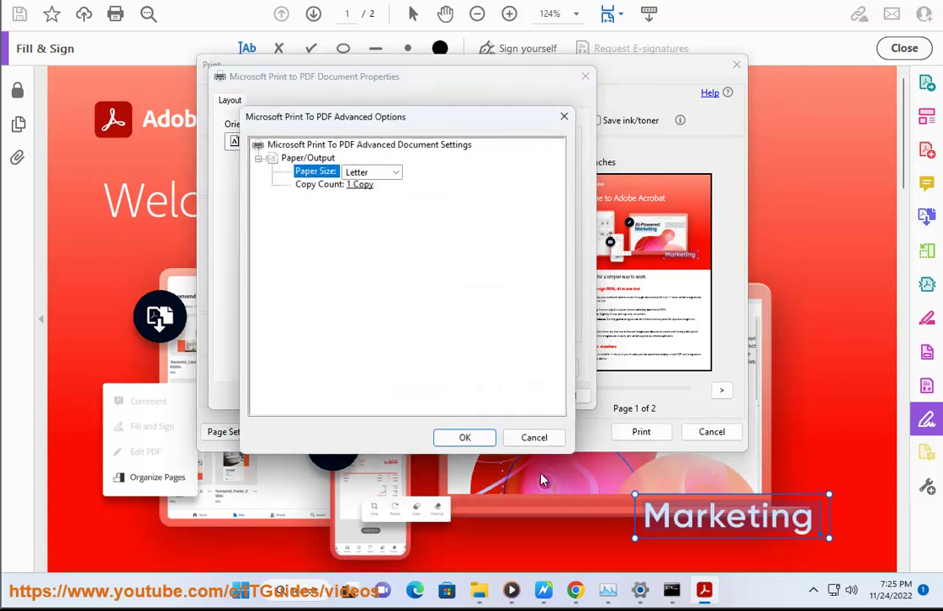
click(539, 439)
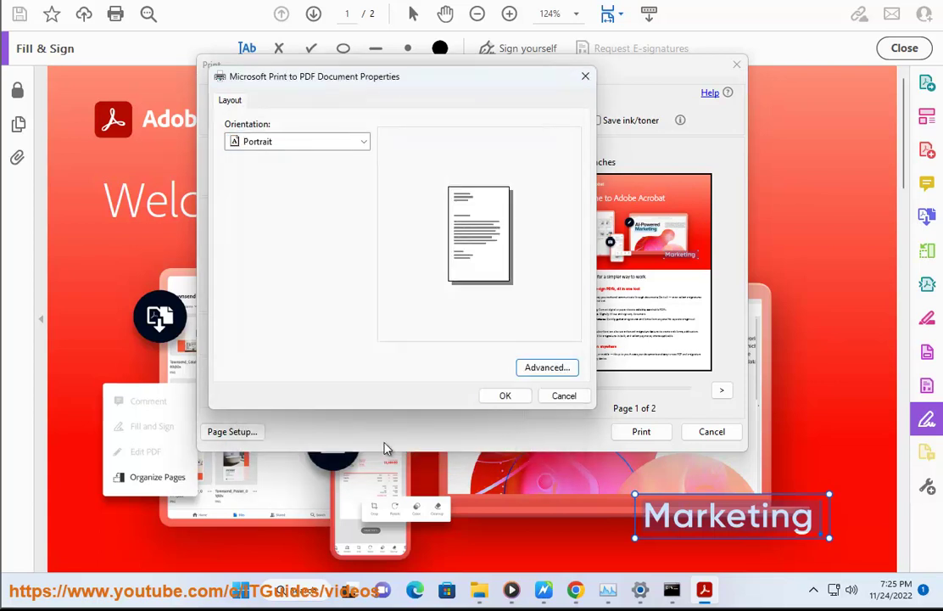
click(563, 397)
click(701, 436)
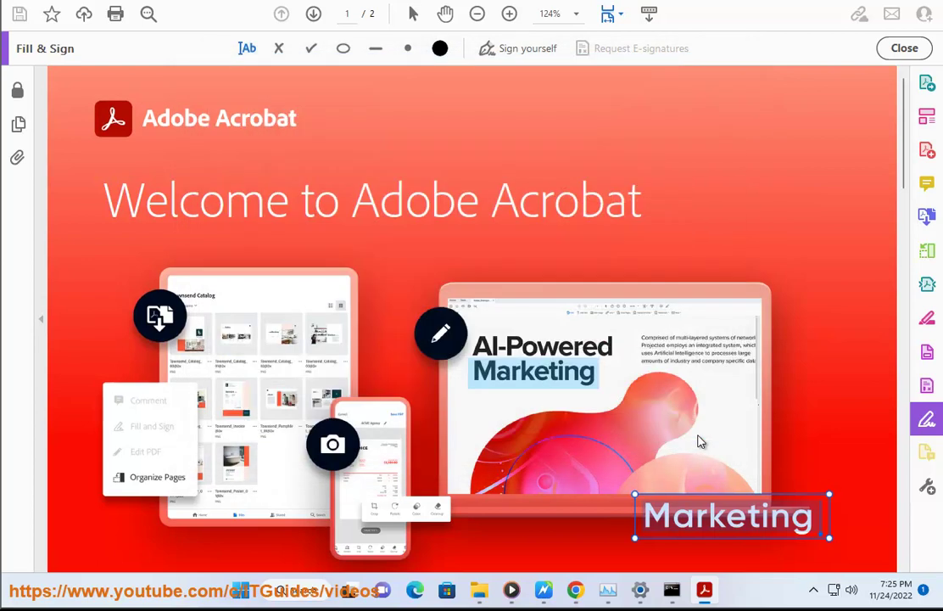
Star the Welcome PDF in the recent files list and reopen it.
click(26, 1)
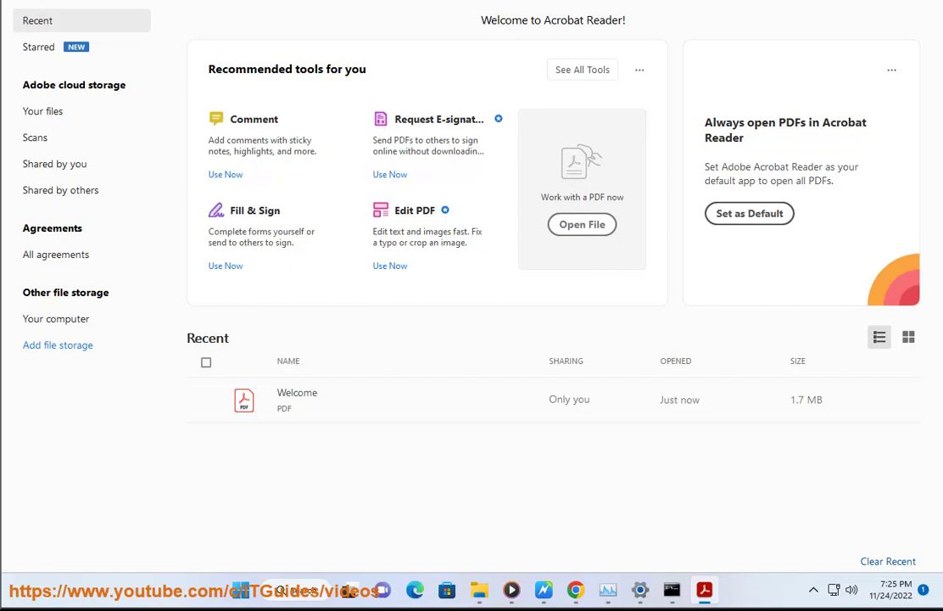
click(17, 1)
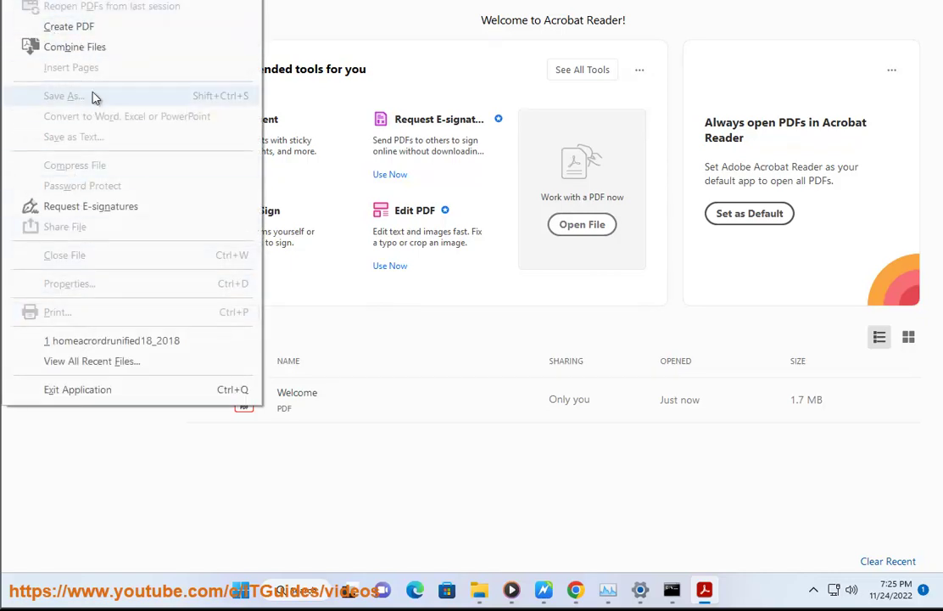
click(450, 417)
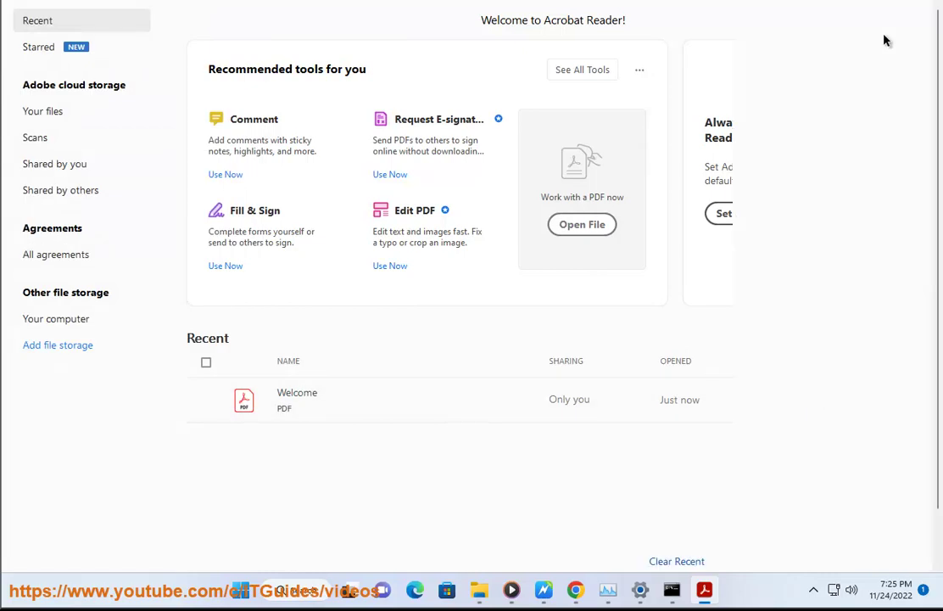
click(331, 392)
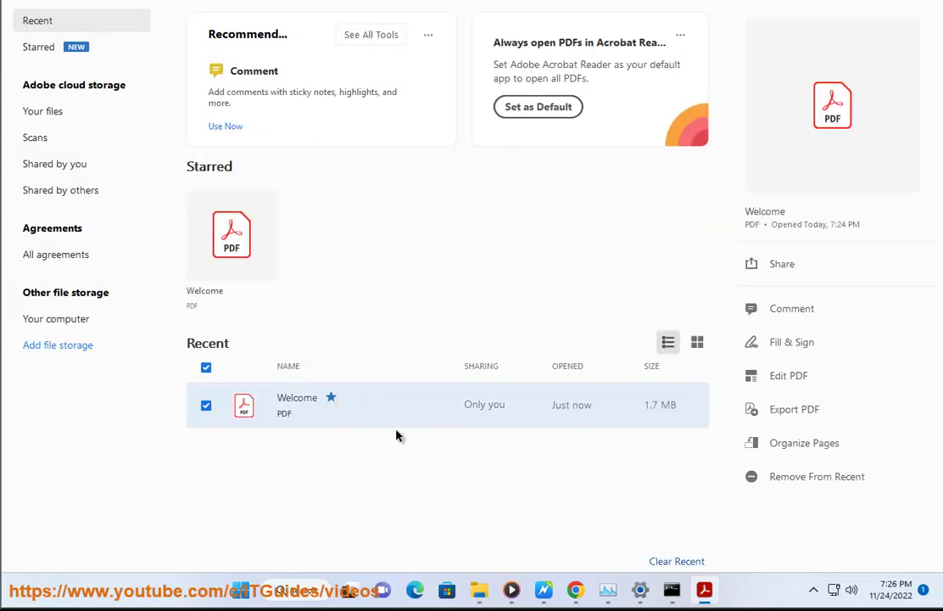
click(237, 248)
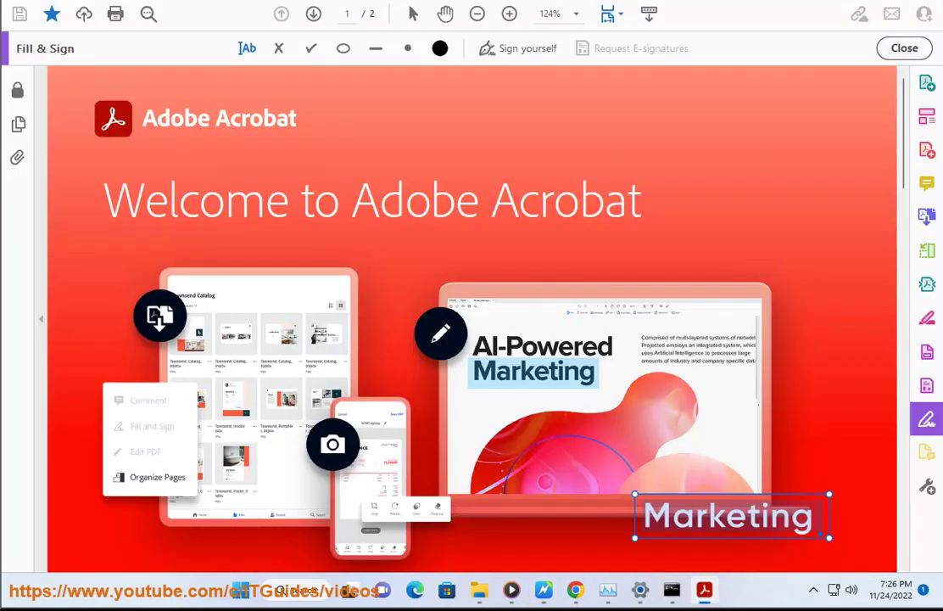
Review the save locations for a copy of the Welcome PDF, including cloud and added file storage, and cancel saving.
click(29, 4)
click(58, 118)
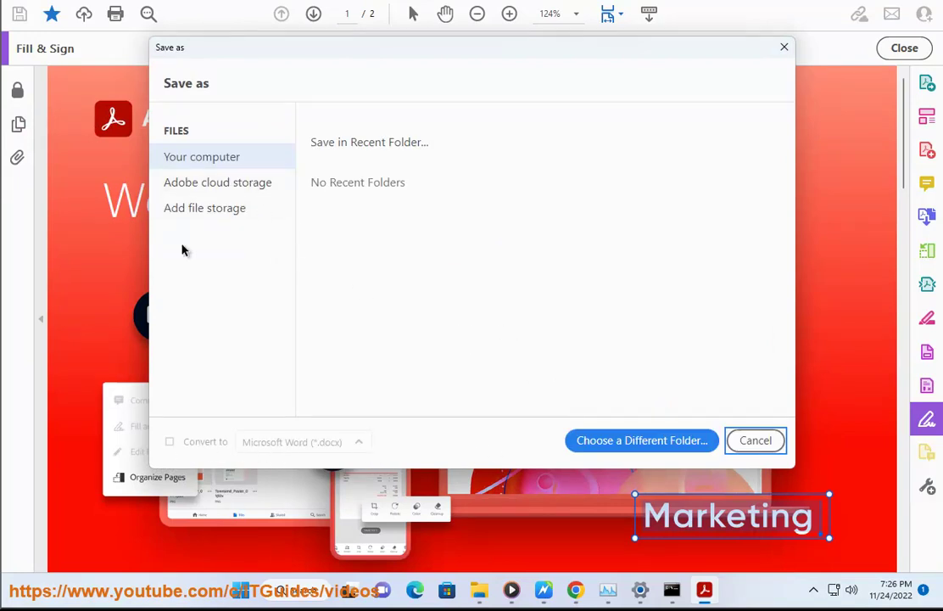
click(204, 165)
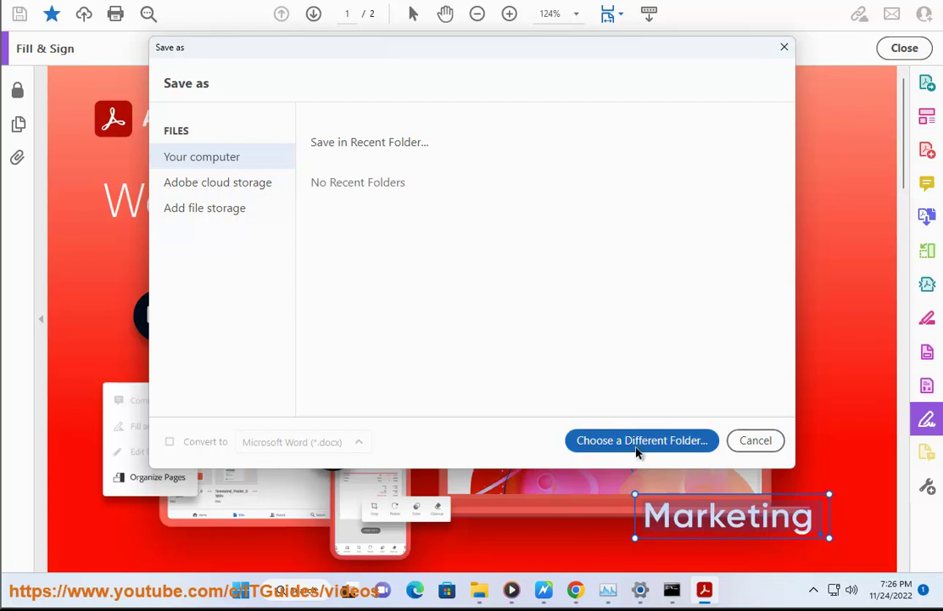
click(201, 185)
click(203, 212)
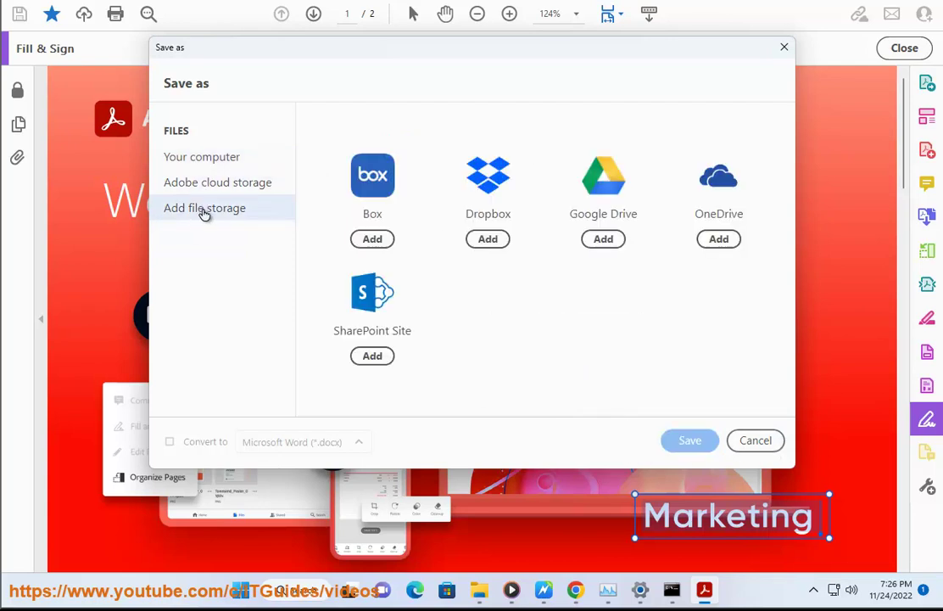
click(201, 159)
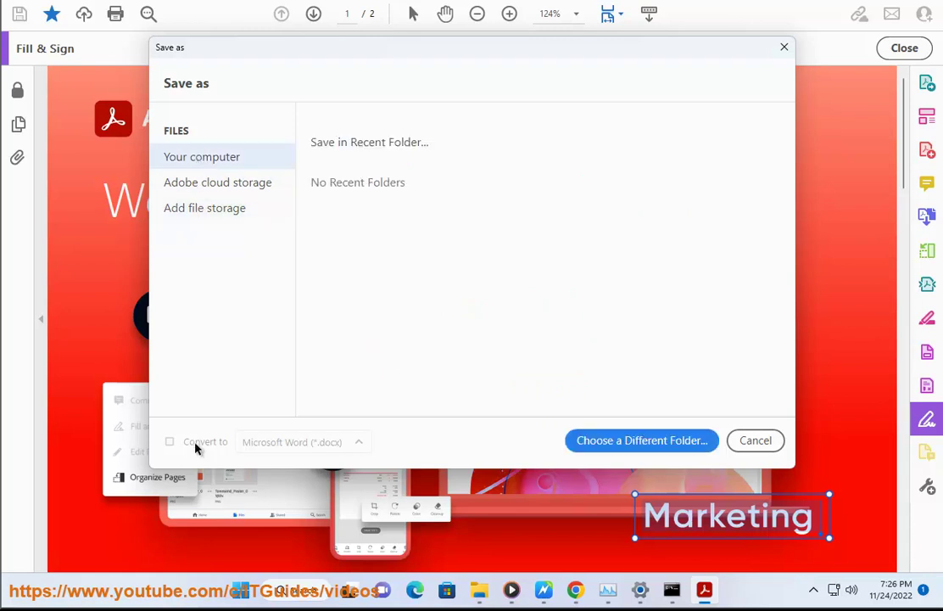
click(755, 440)
Return to the guide's step 5 about saving as PDF using MS Word, and launch Word.
key(alt+Tab)
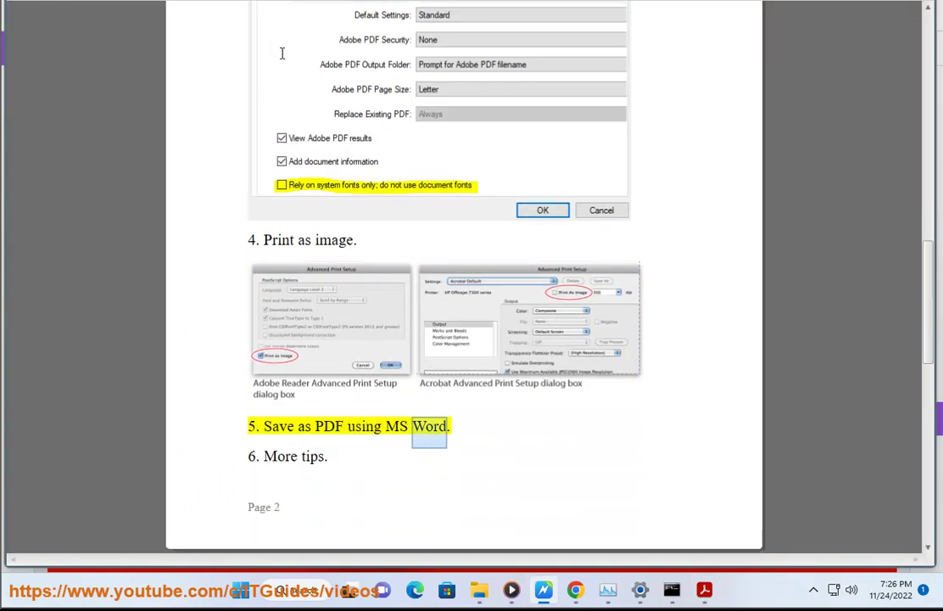
click(303, 593)
text(word)
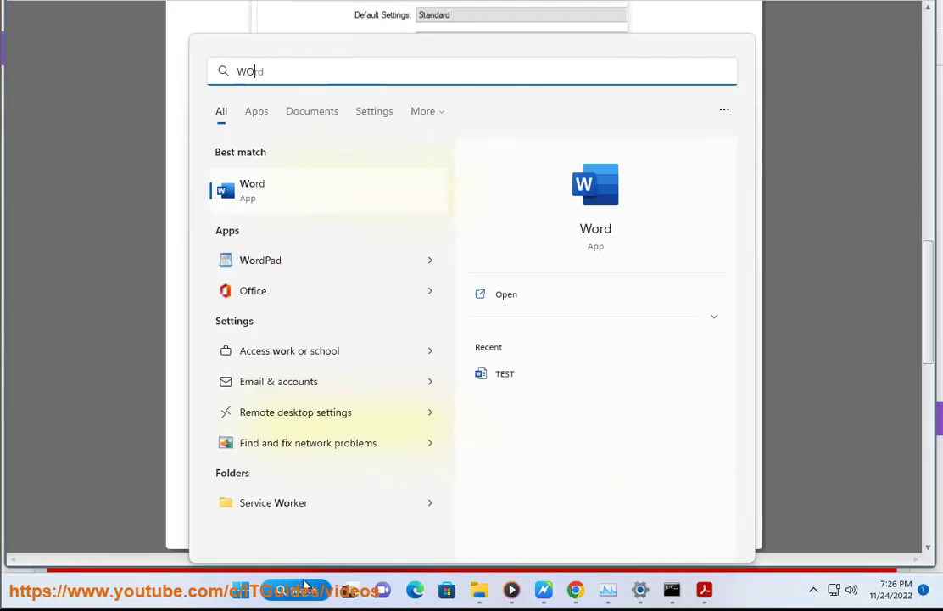
click(340, 189)
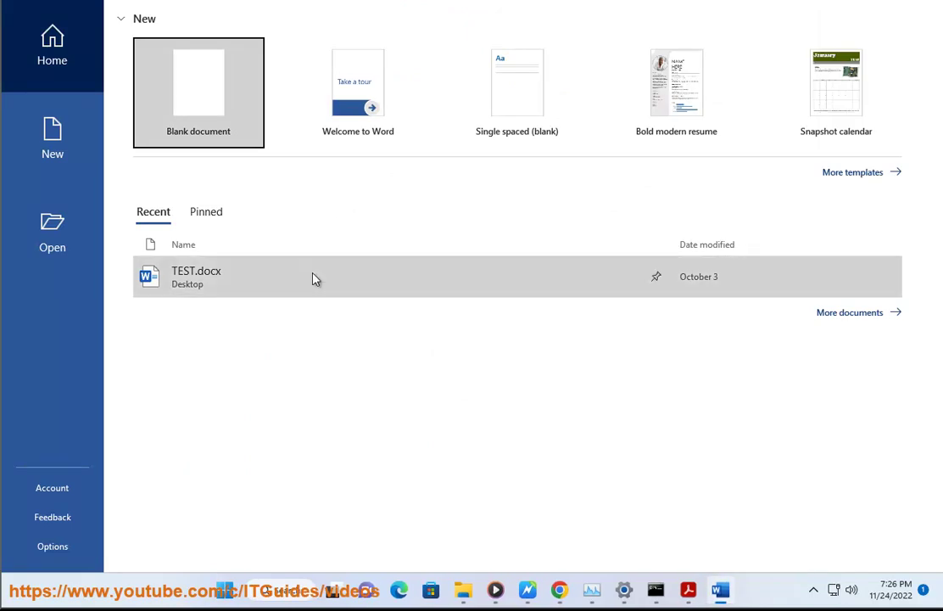
Try to open TEST.docx from Word's recent documents and dismiss the resulting dialog.
click(313, 274)
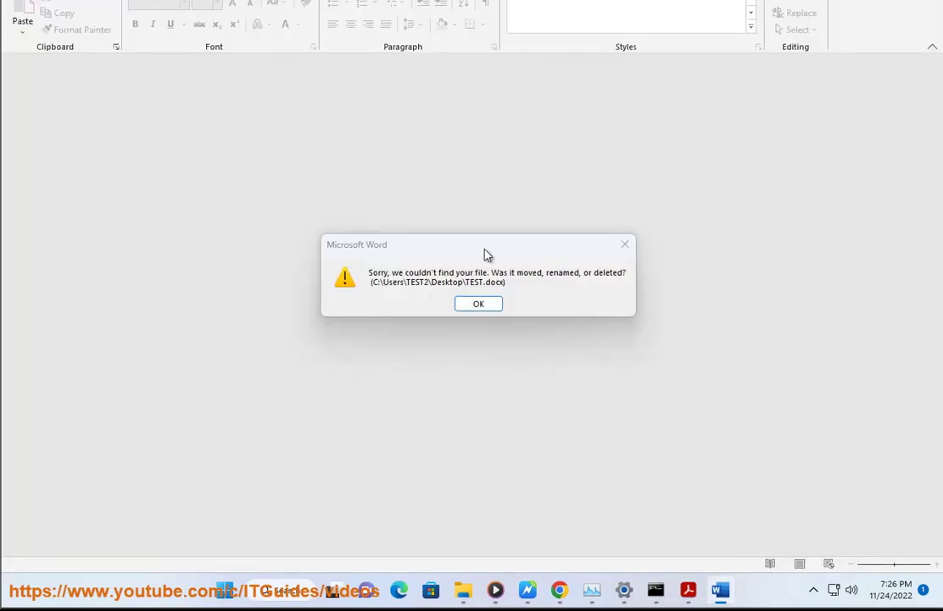
click(480, 305)
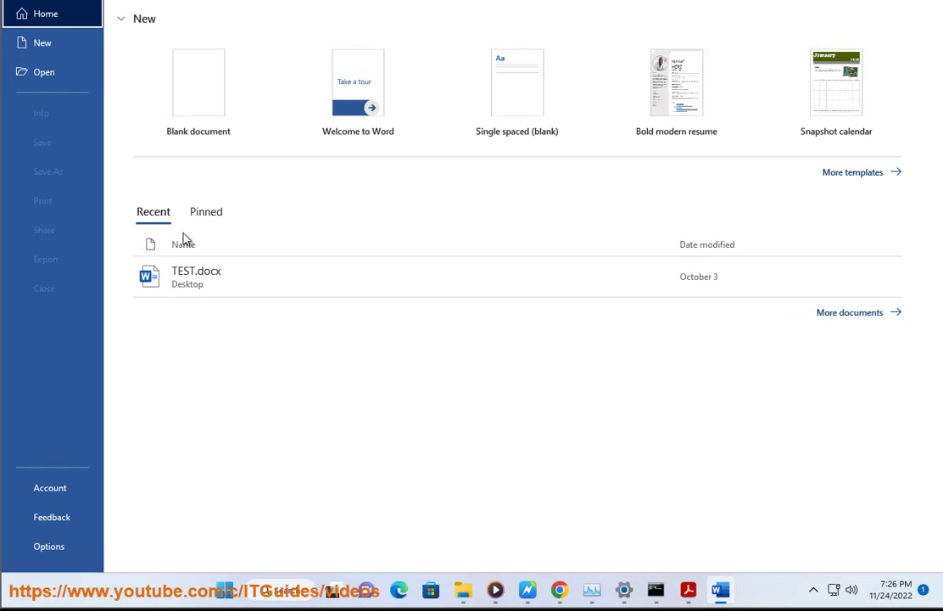
click(493, 291)
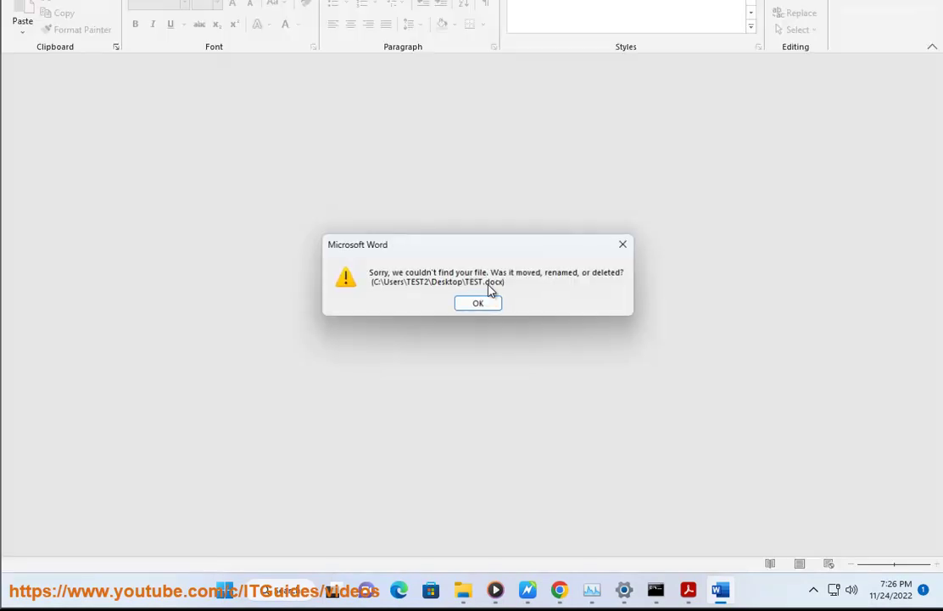
click(473, 305)
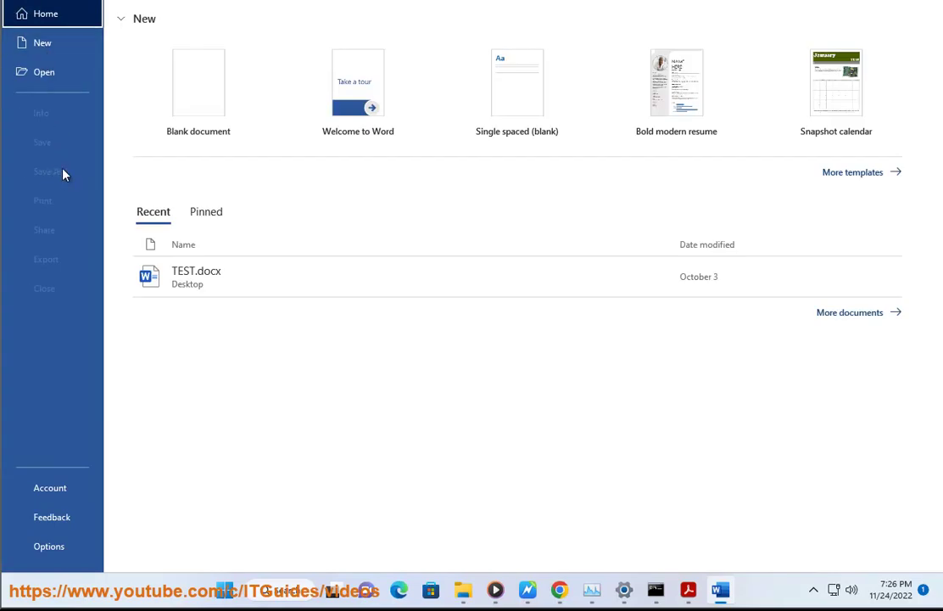
Create a blank document in Word, bring up its file commands and briefly check the guide.
click(225, 89)
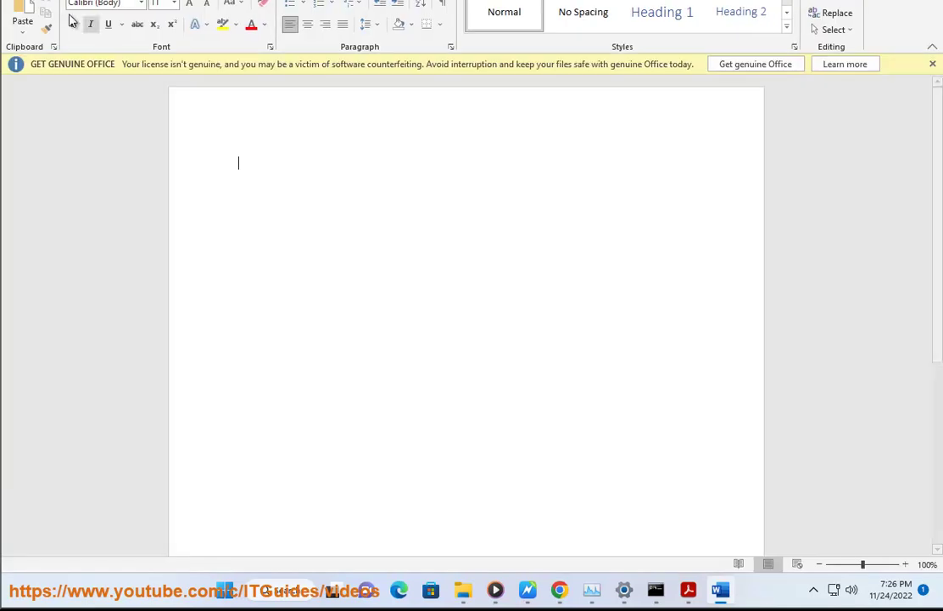
click(22, 1)
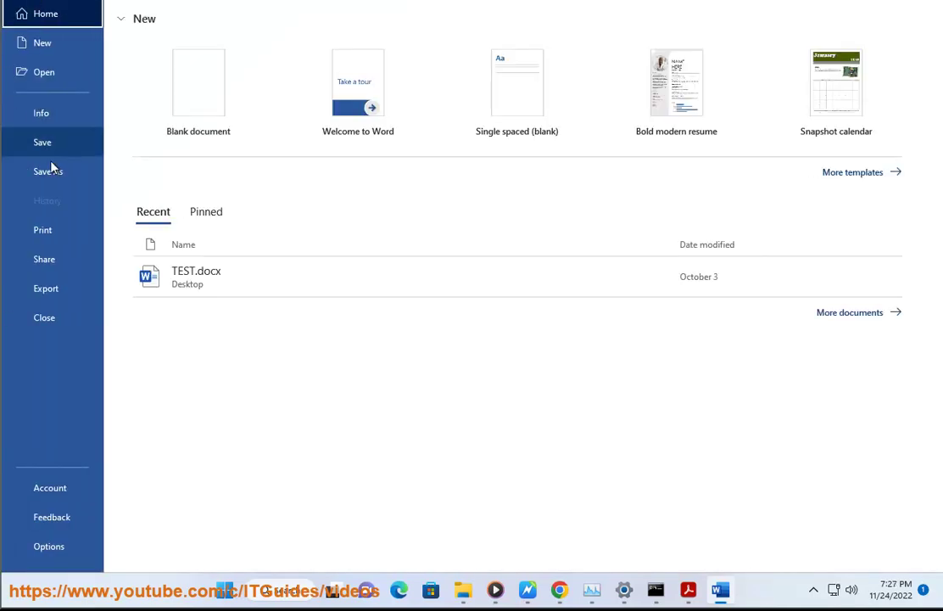
click(525, 588)
click(526, 588)
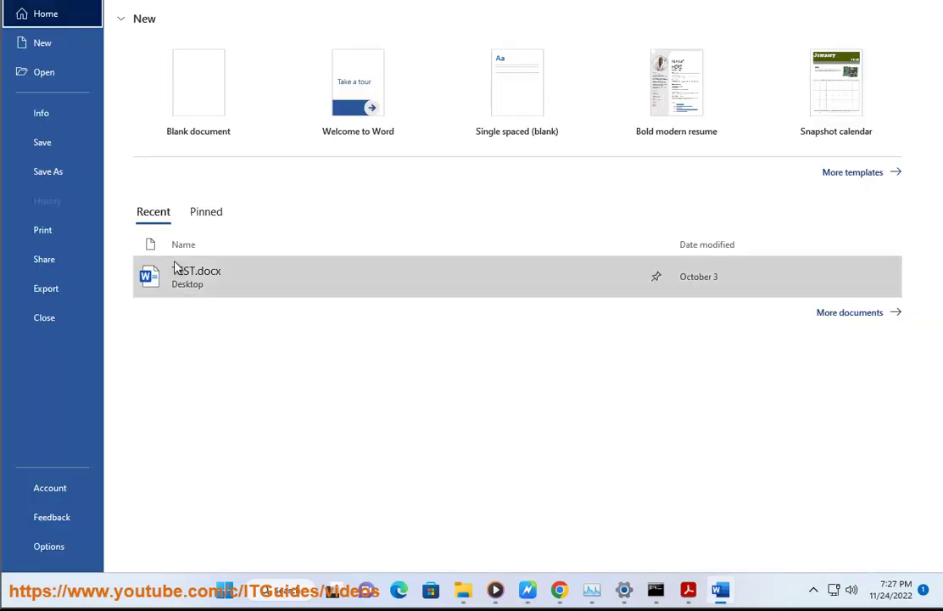
Save the blank document to the Desktop in PDF format as Doc1.pdf.
click(50, 171)
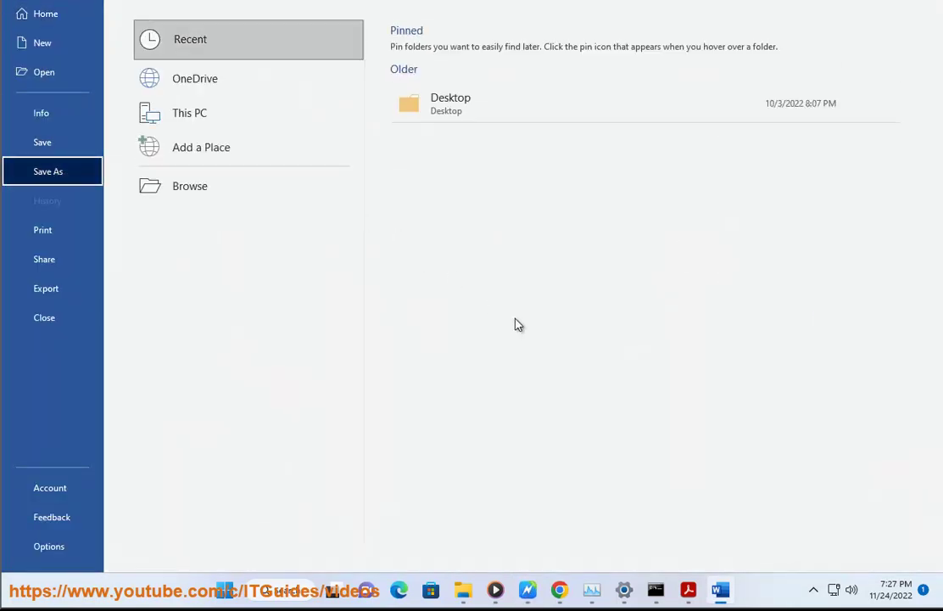
click(462, 112)
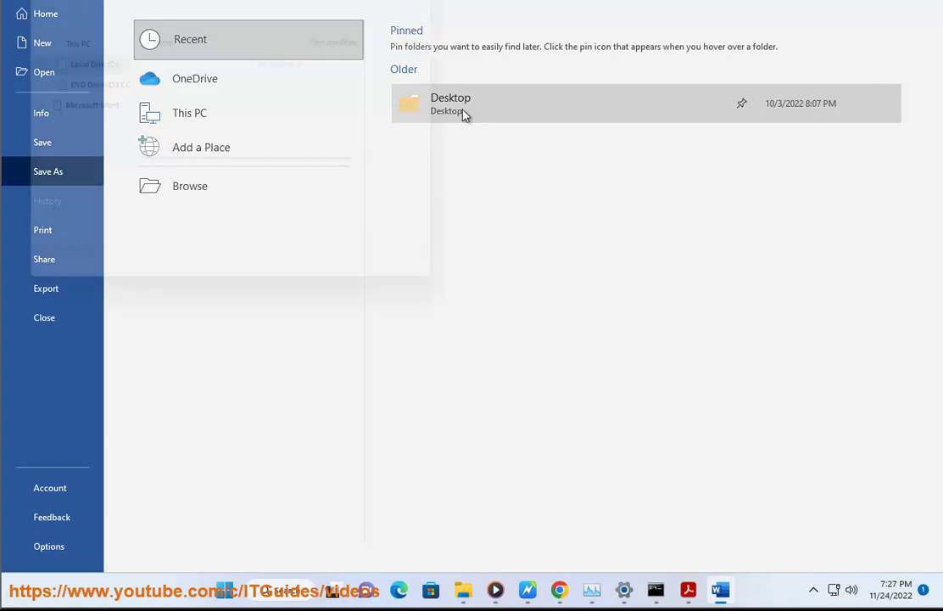
click(355, 210)
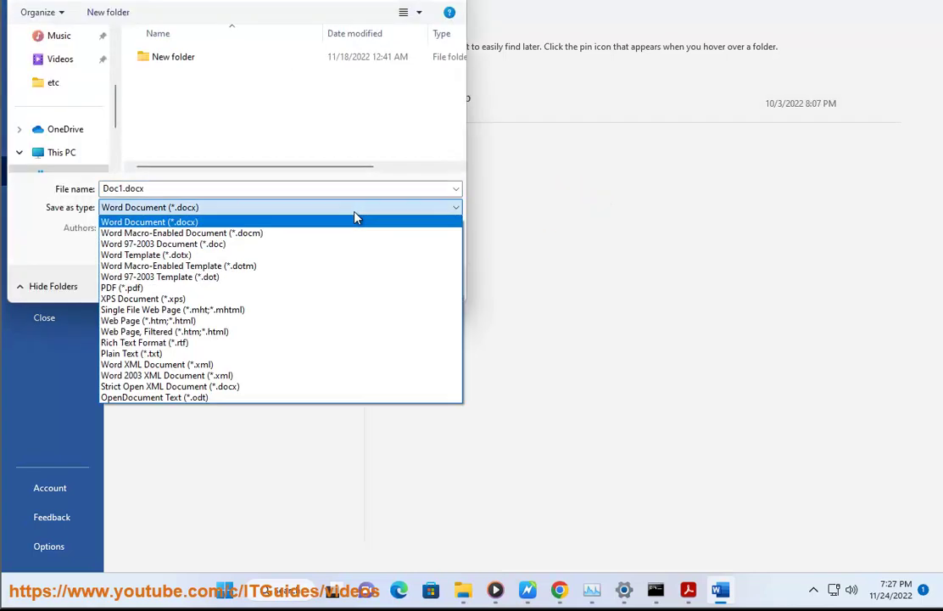
click(311, 287)
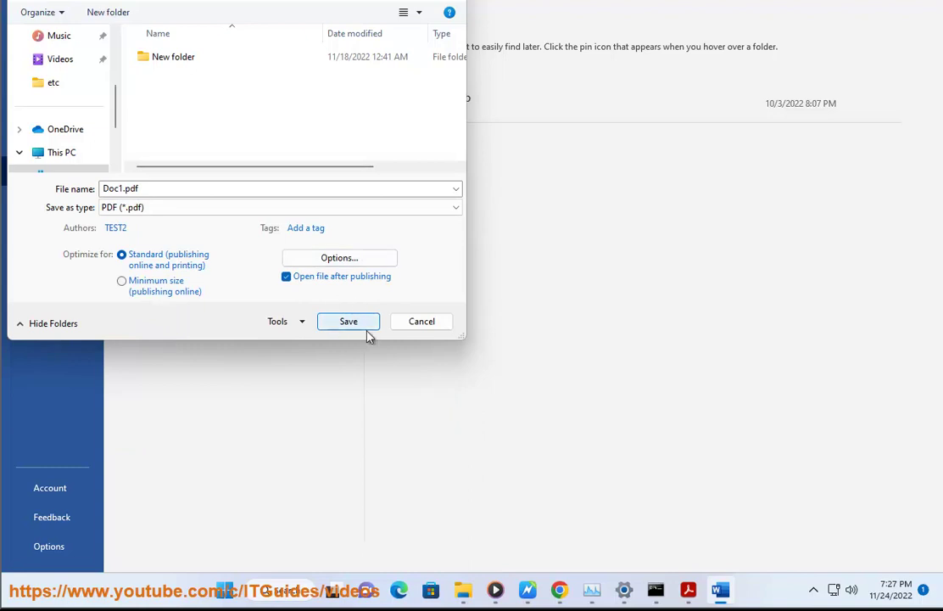
click(350, 321)
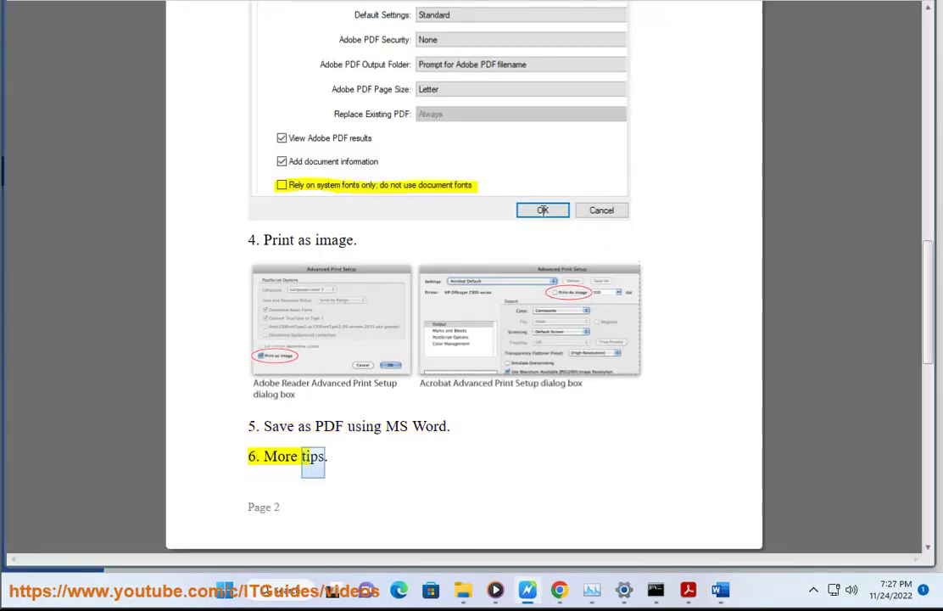
Read the guide's More tips section, switch to Adobe Acrobat Reader and locate its Exit Application and Repair Installation commands.
scroll(464, 280, down, 1)
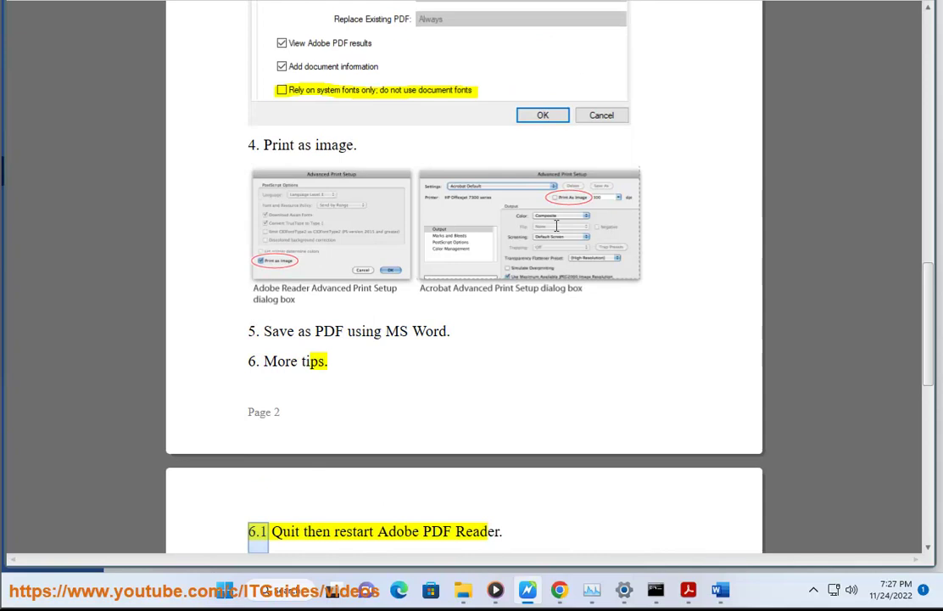
click(687, 590)
click(13, 1)
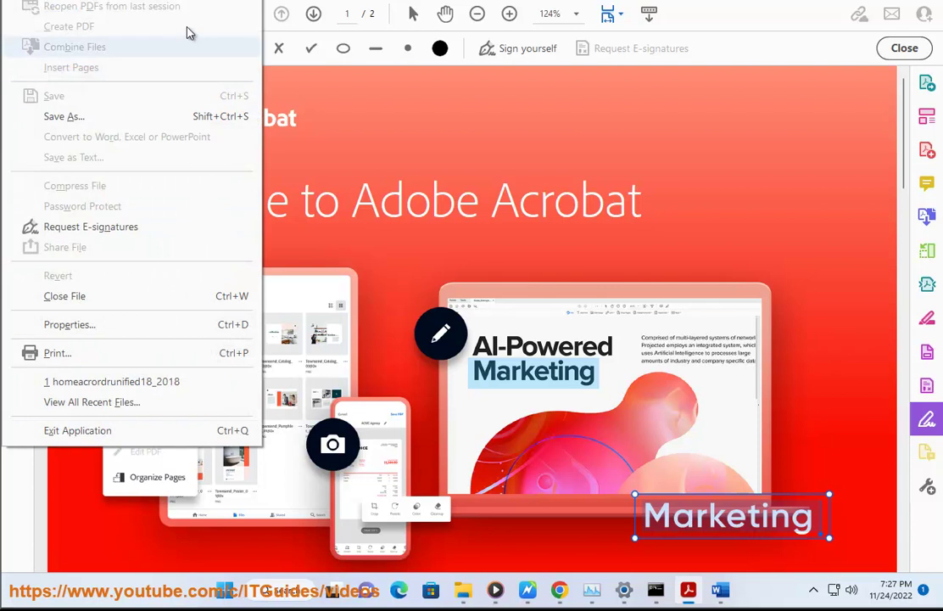
click(161, 1)
click(161, 1)
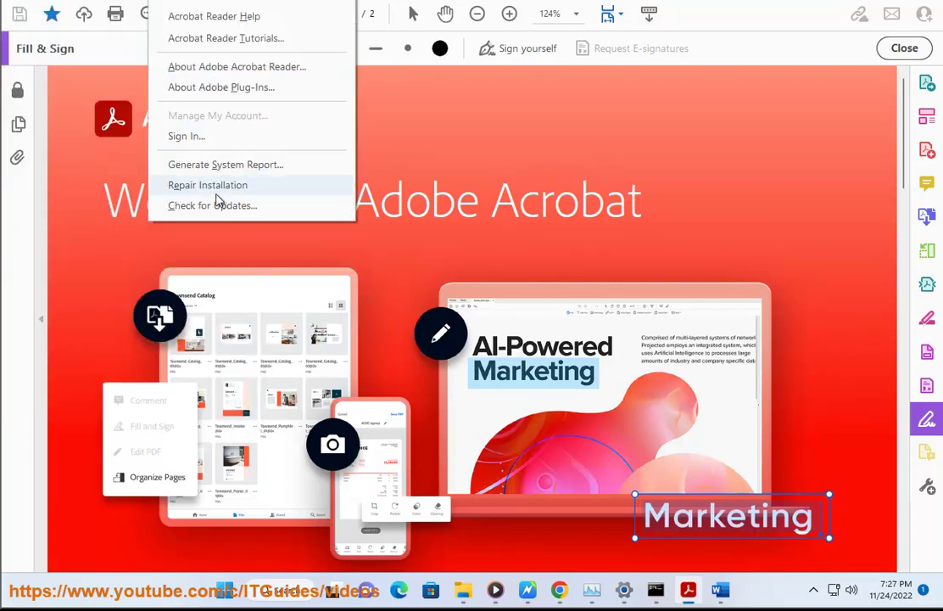
Read the guide's tip 6.3 on local fonts and Smooth Text, and open Adobe Acrobat Reader's Preferences.
click(530, 587)
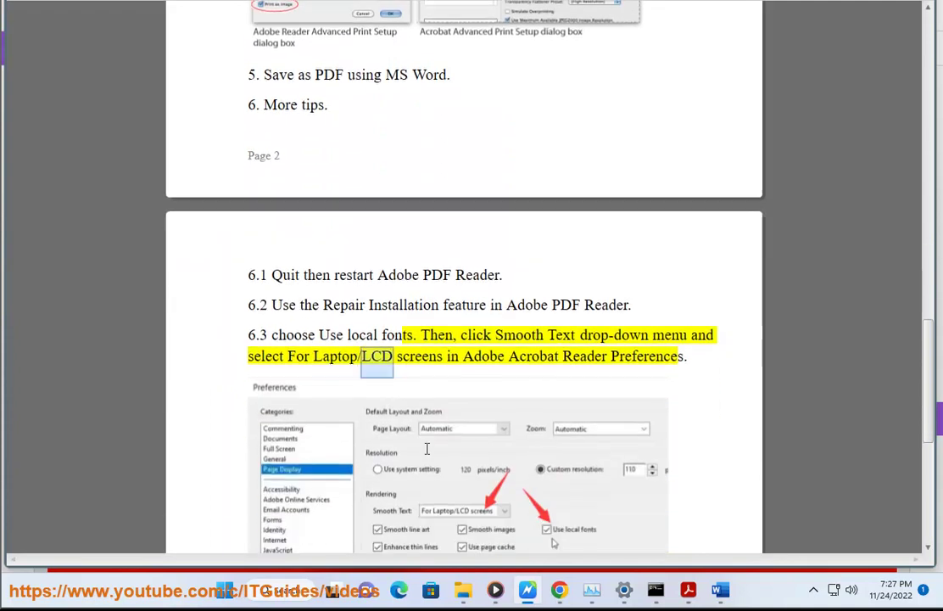
scroll(426, 449, down, 1)
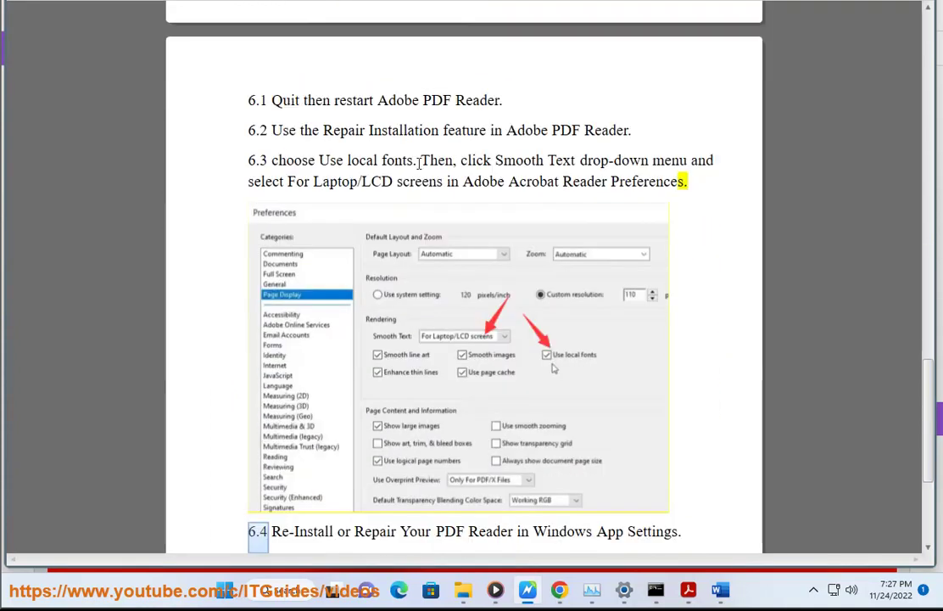
click(691, 591)
click(83, 1)
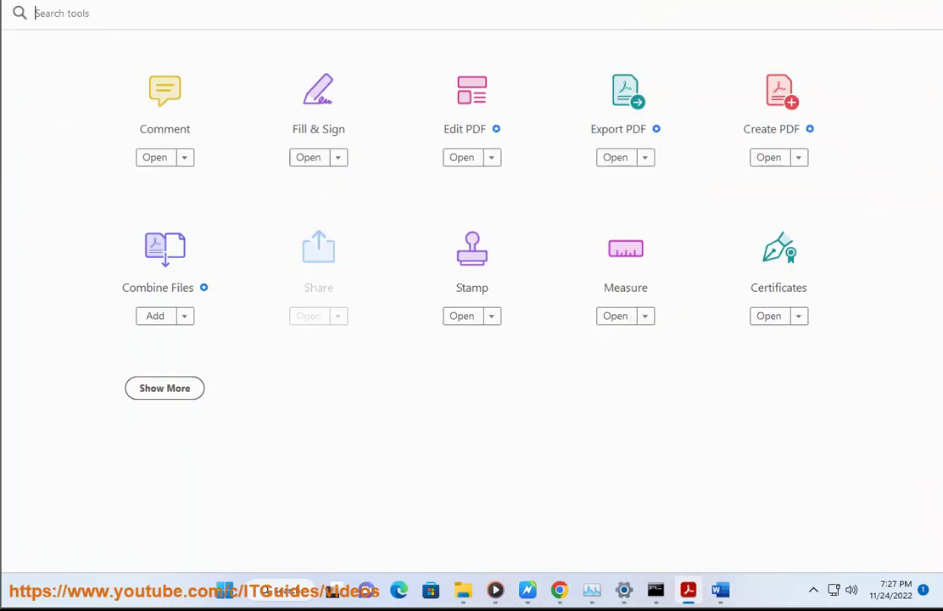
click(63, 0)
mouse_move(12, 0)
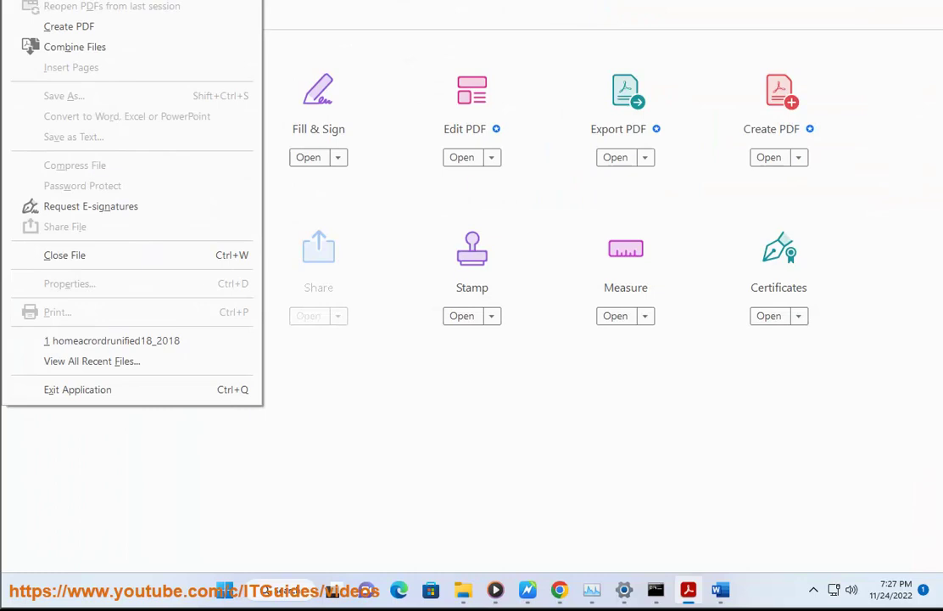
key(Right)
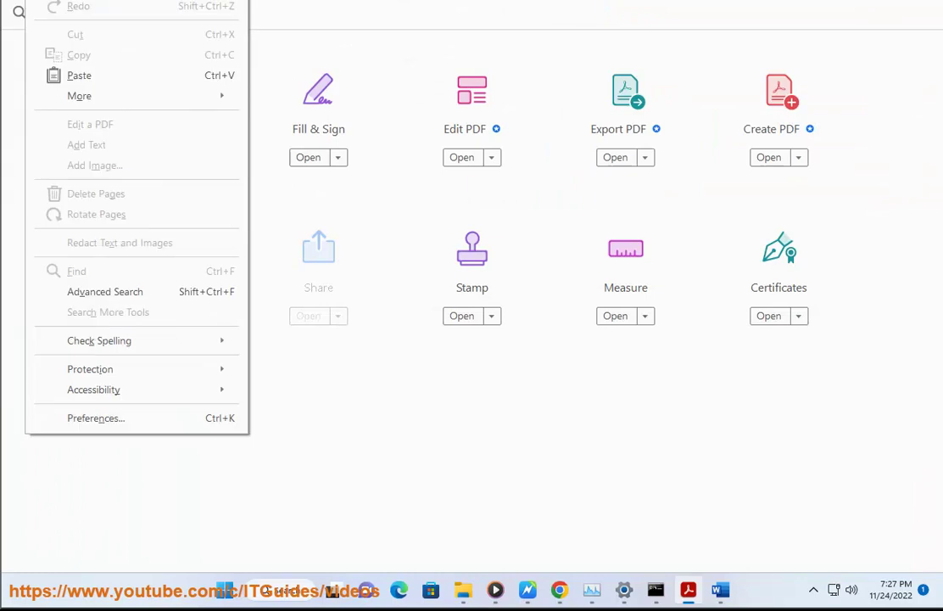
click(122, 423)
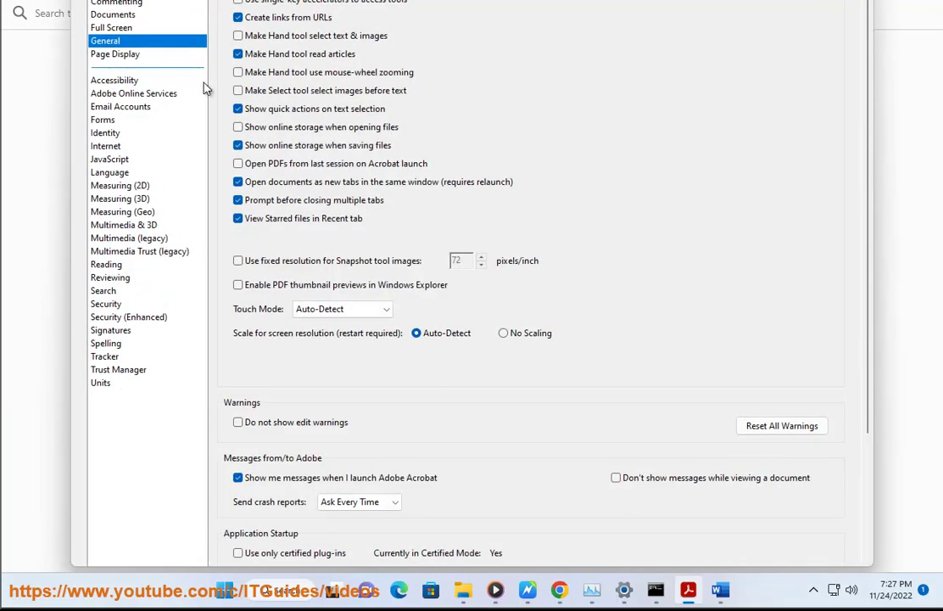
Examine the Smooth Text and Use local fonts options in the Page Display preferences.
click(119, 54)
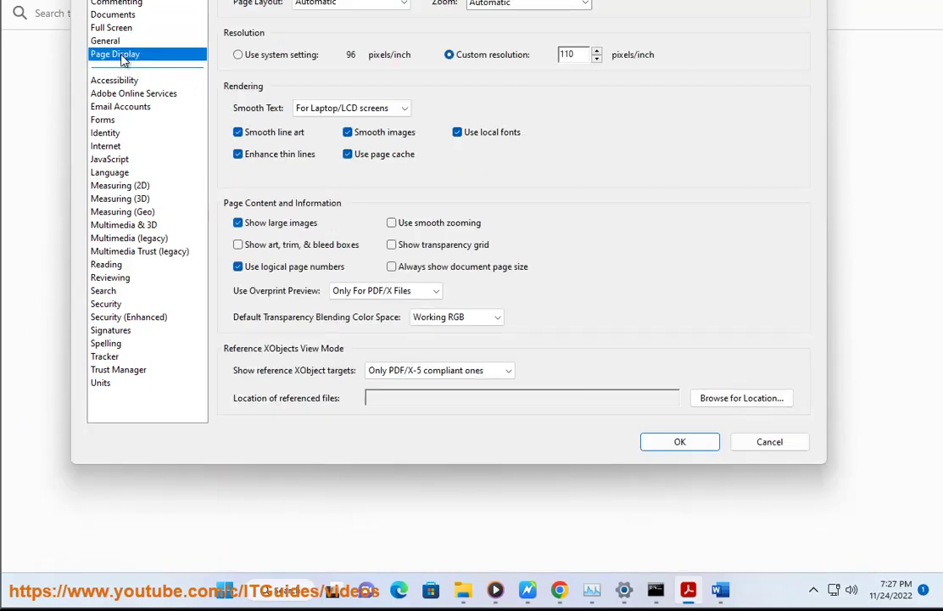
click(462, 134)
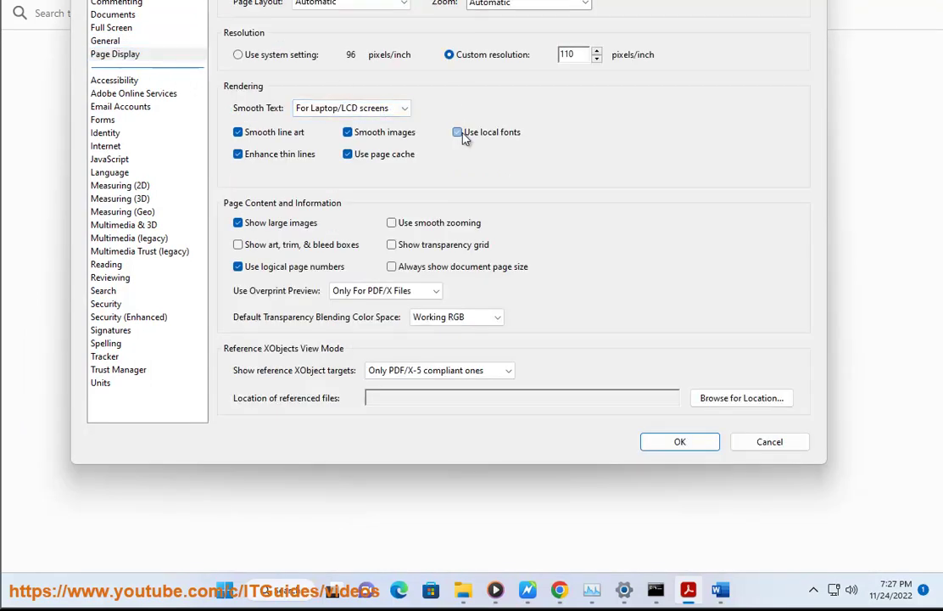
click(462, 134)
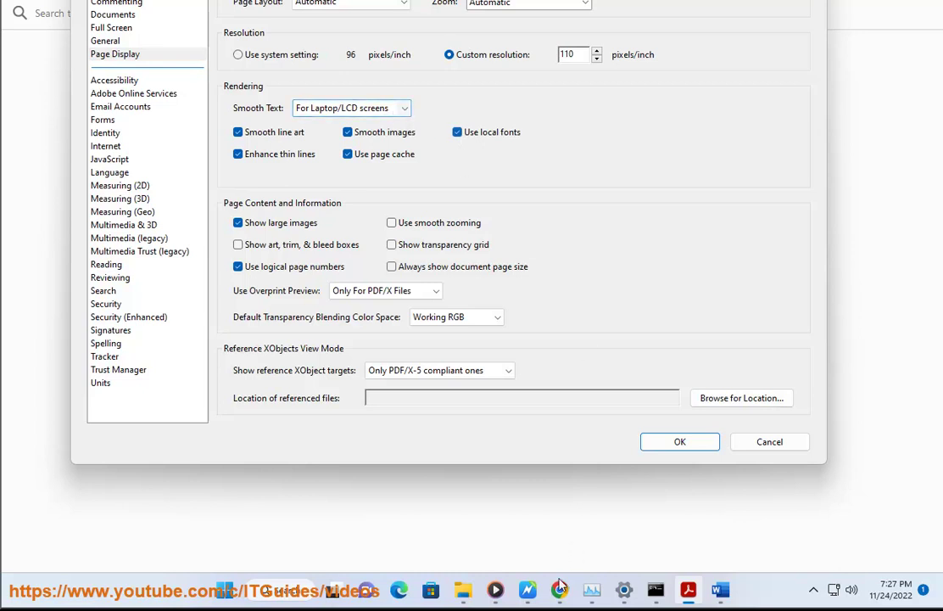
Return to the guide's tip 6.4, switch to Windows Settings and search the installed apps for Adobe.
click(528, 589)
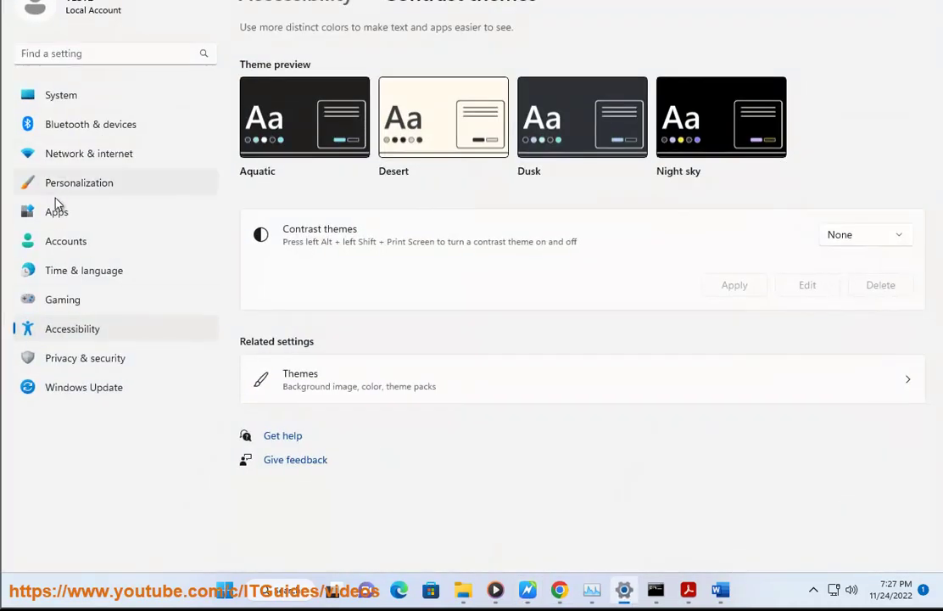
click(57, 210)
click(343, 53)
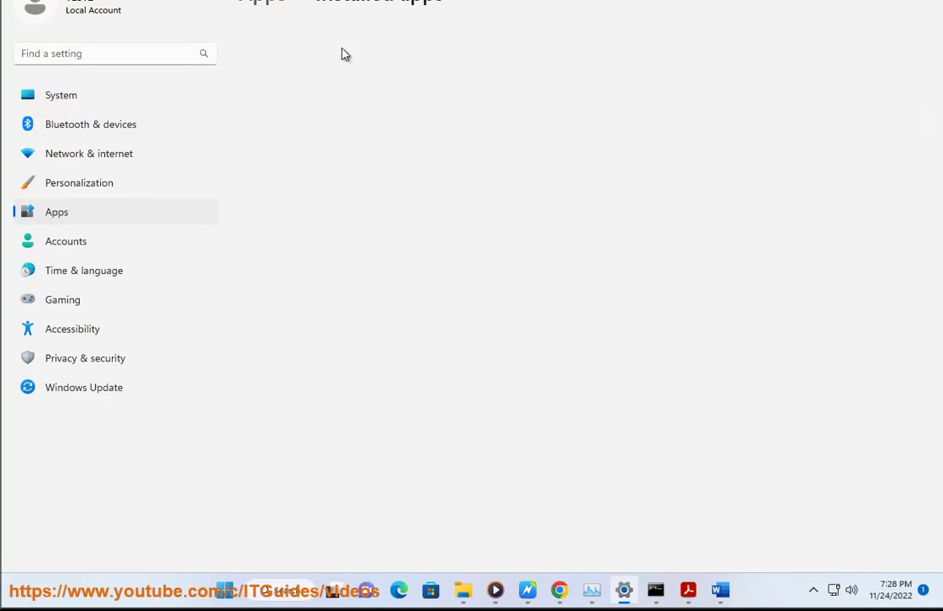
text(ADBOE)
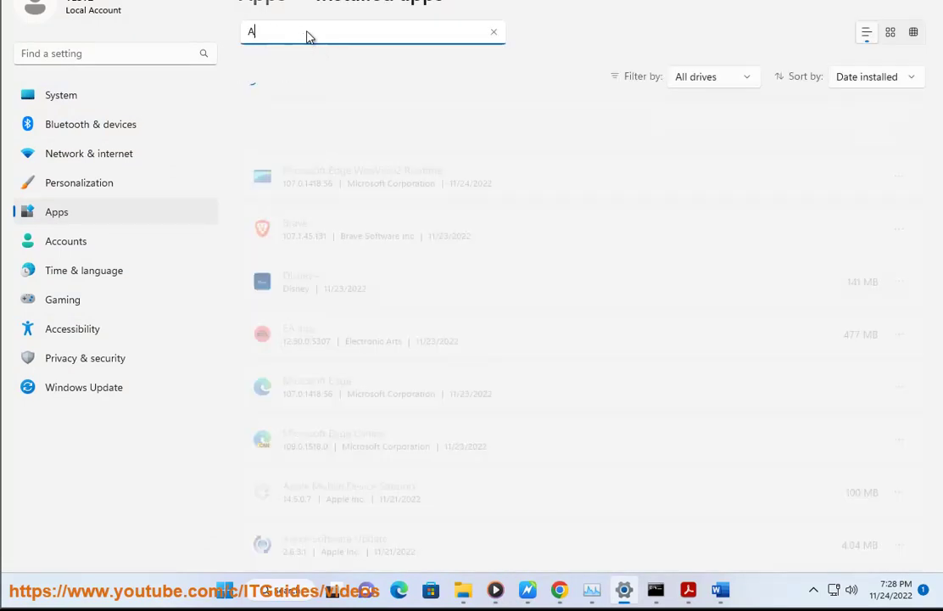